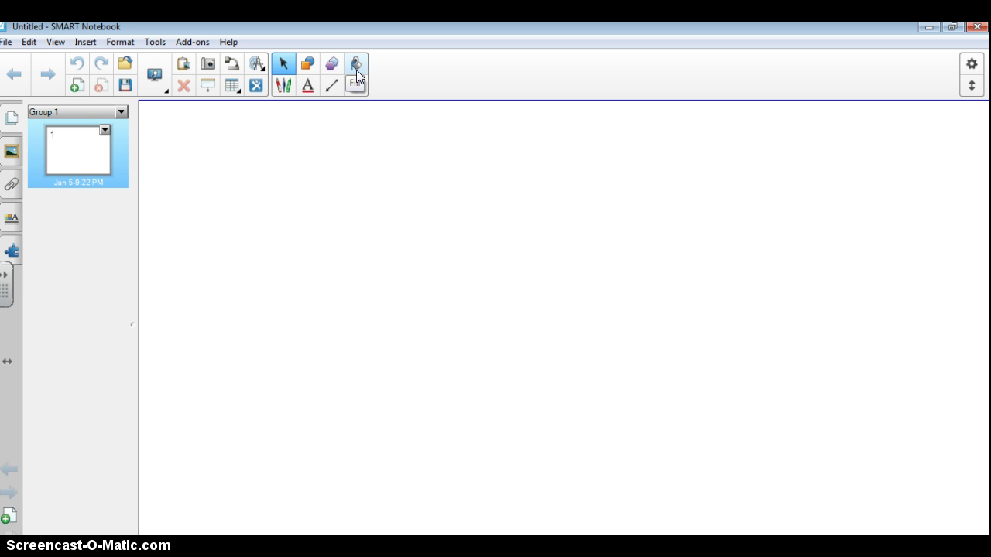
Search the Gallery for "dog".
left_click(11, 155)
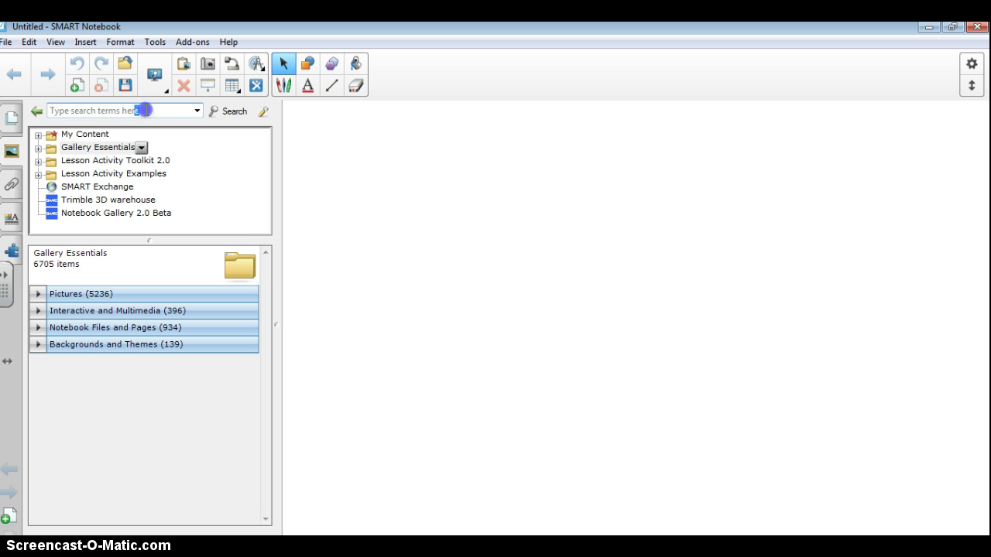
left_click(38, 113)
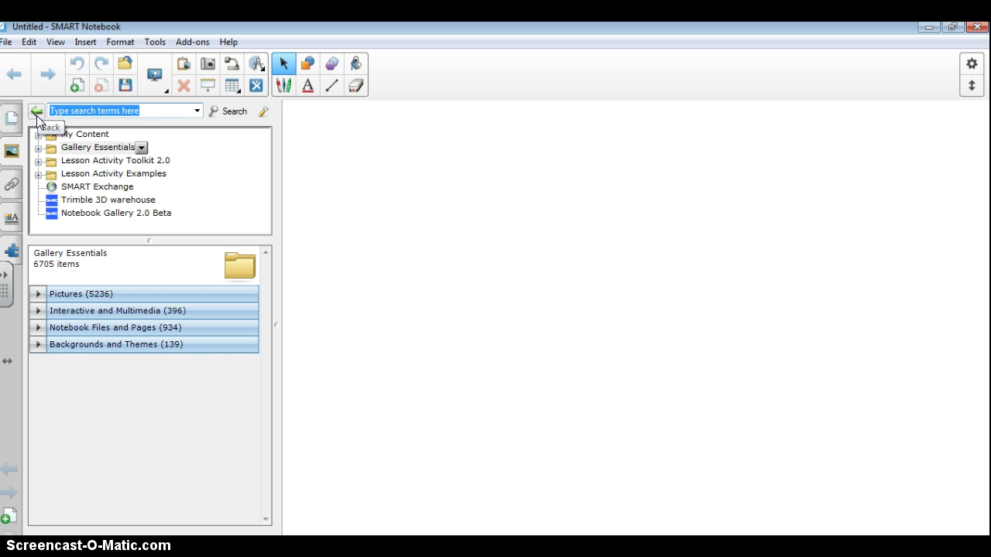
type("dog")
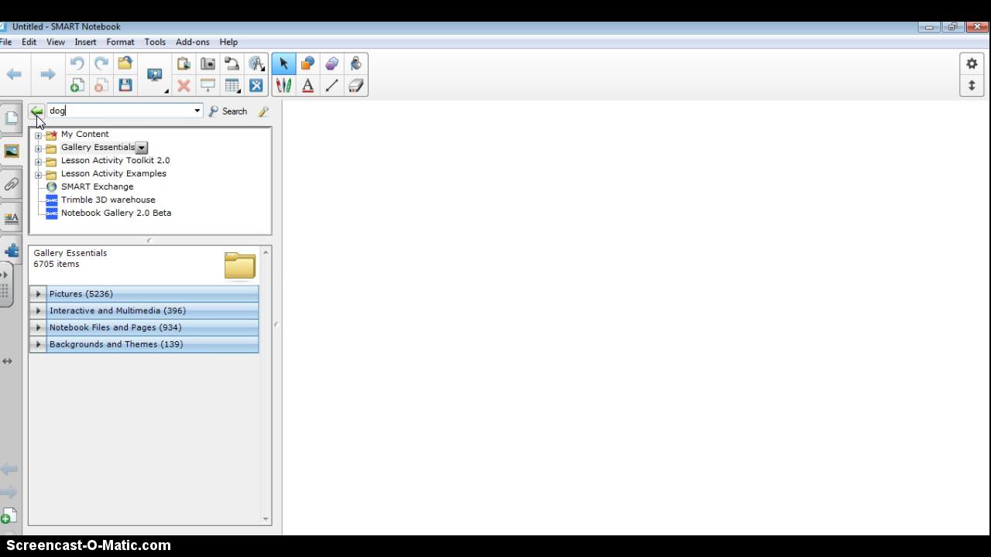
key("Return")
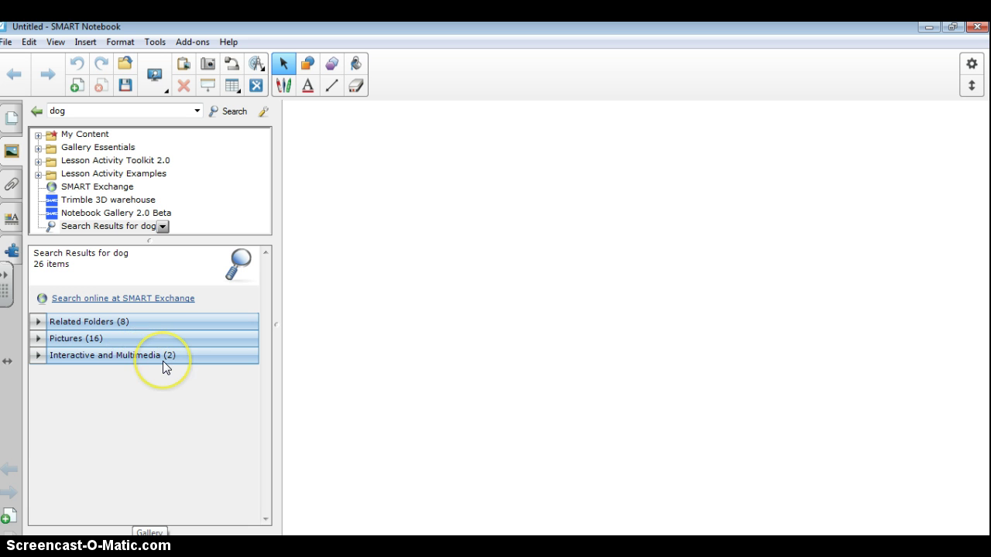
Place the standing brown dog from the picture search results in the middle of the blank page.
left_click(38, 338)
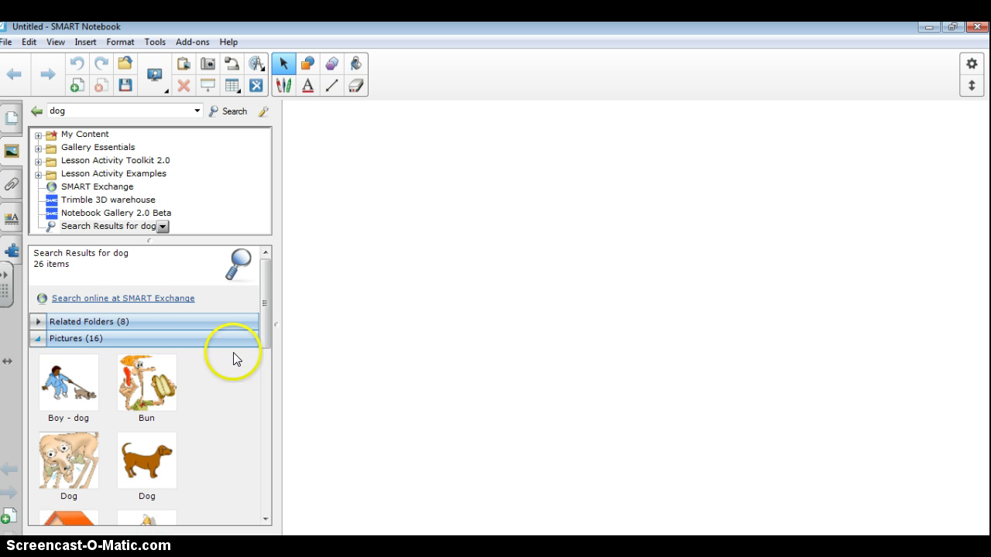
left_click_drag(269, 298, 268, 408)
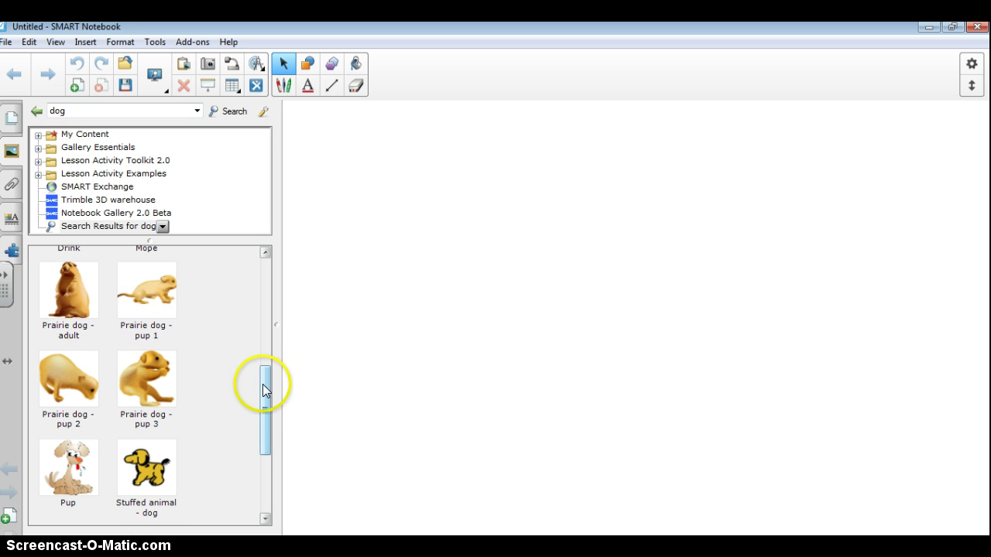
left_click_drag(263, 385, 259, 301)
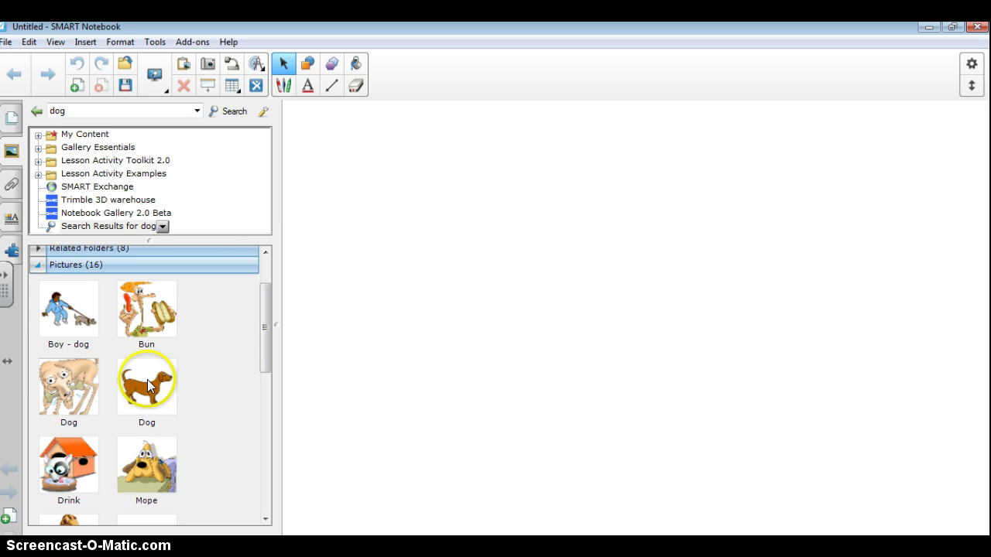
left_click_drag(150, 387, 617, 296)
left_click(601, 310)
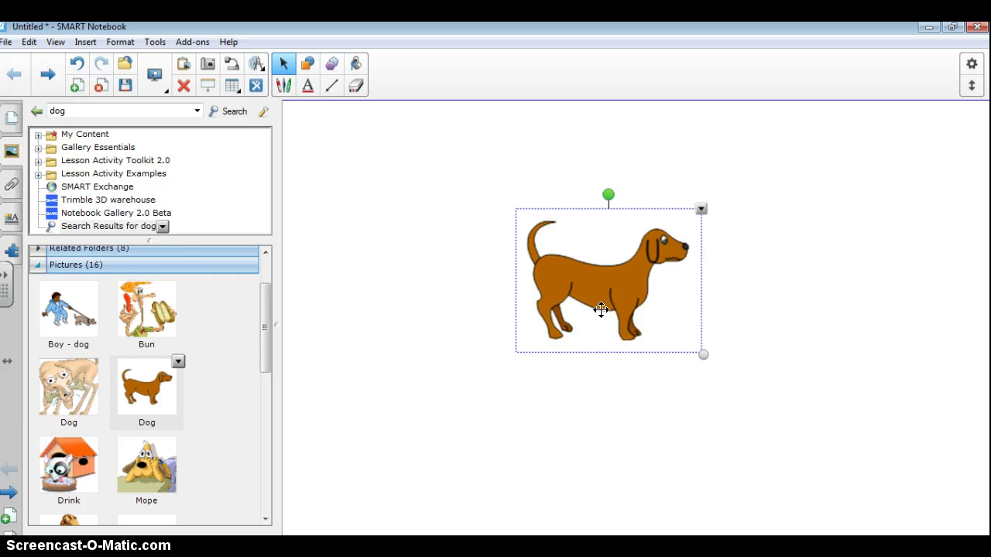
left_click(560, 414)
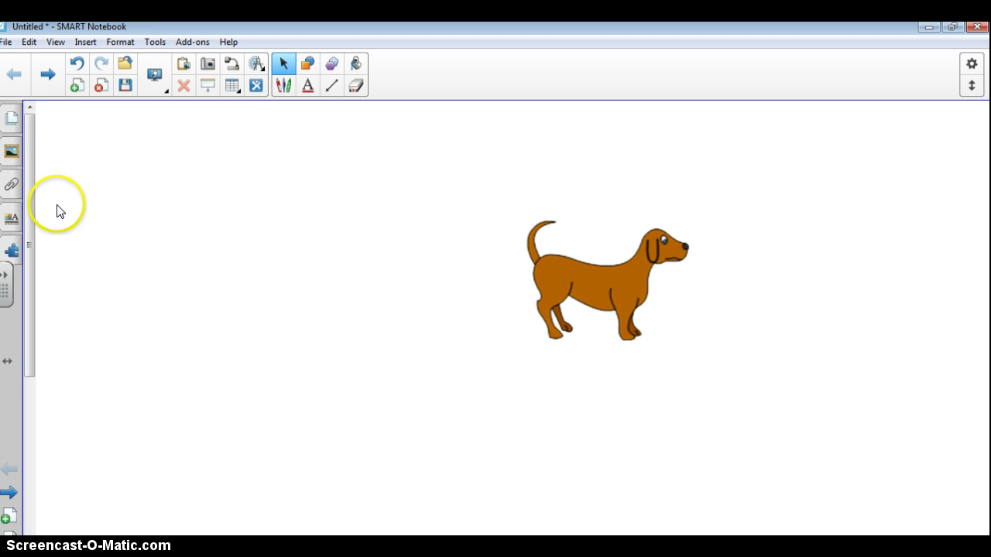
Add the Dog item with sound from the Interactive and Multimedia results below the first dog and play its sound.
left_click(11, 152)
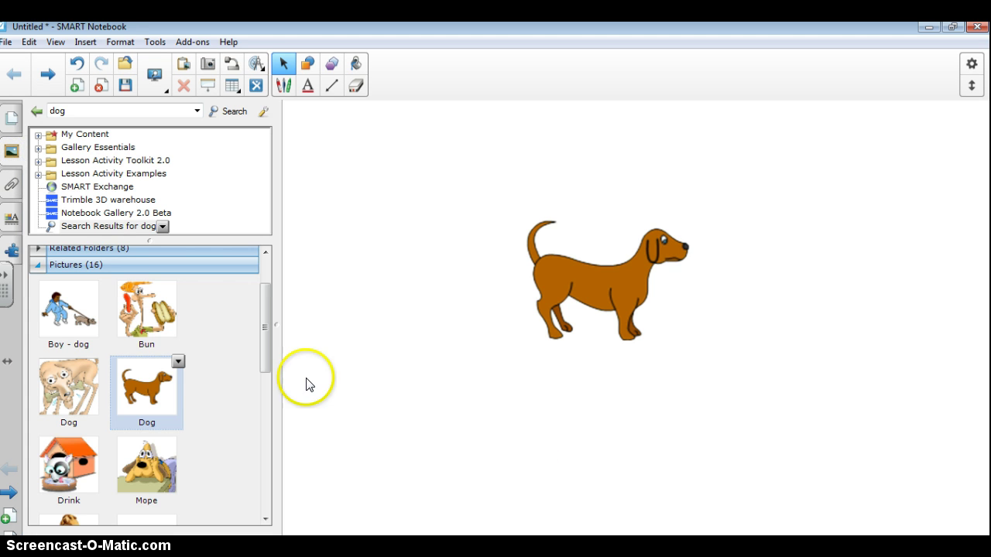
left_click_drag(267, 288, 271, 257)
left_click(38, 339)
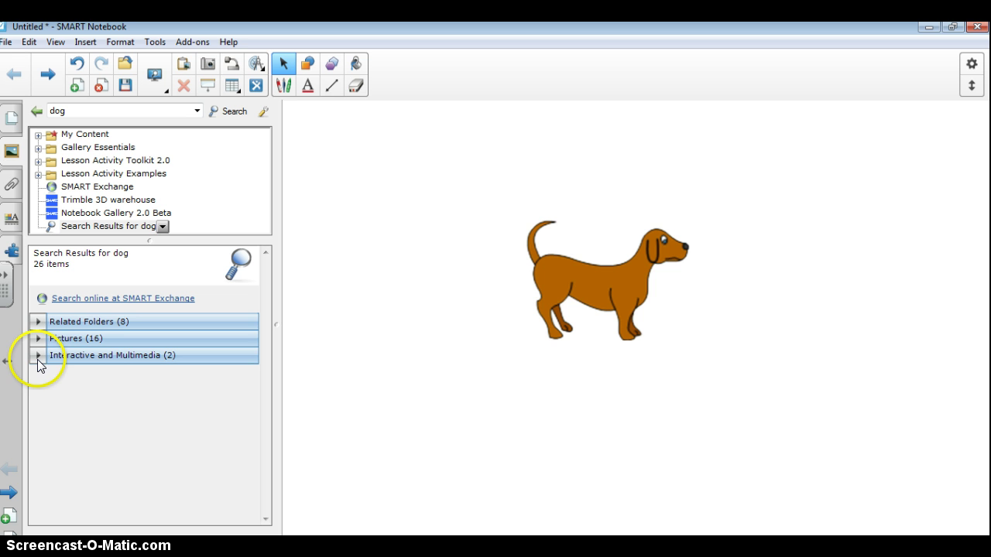
left_click(38, 355)
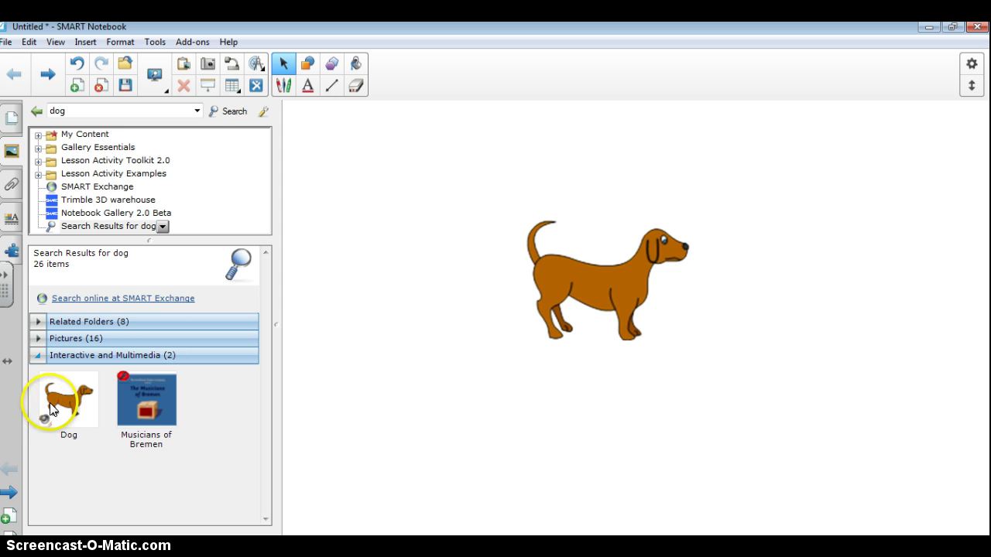
left_click_drag(51, 409, 459, 418)
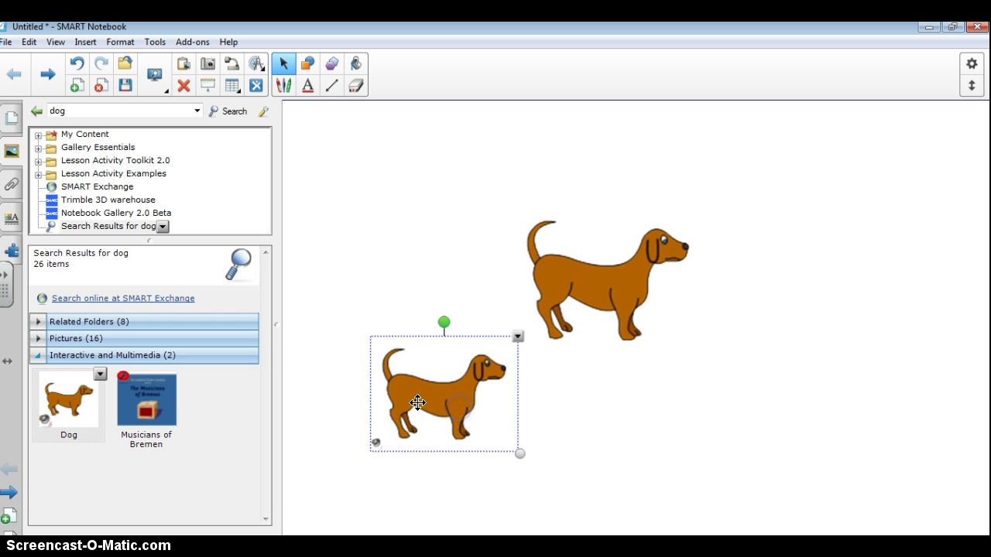
left_click(409, 502)
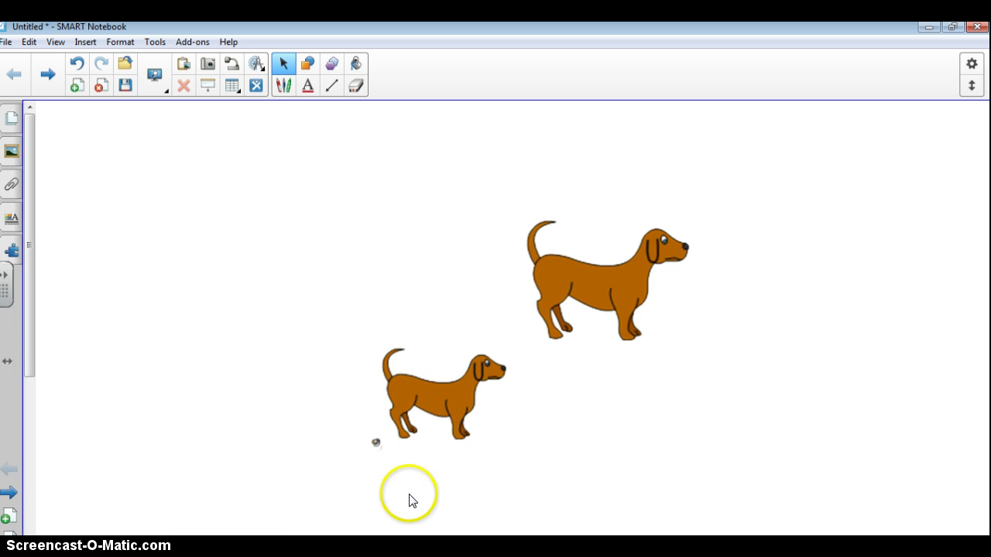
left_click(377, 449)
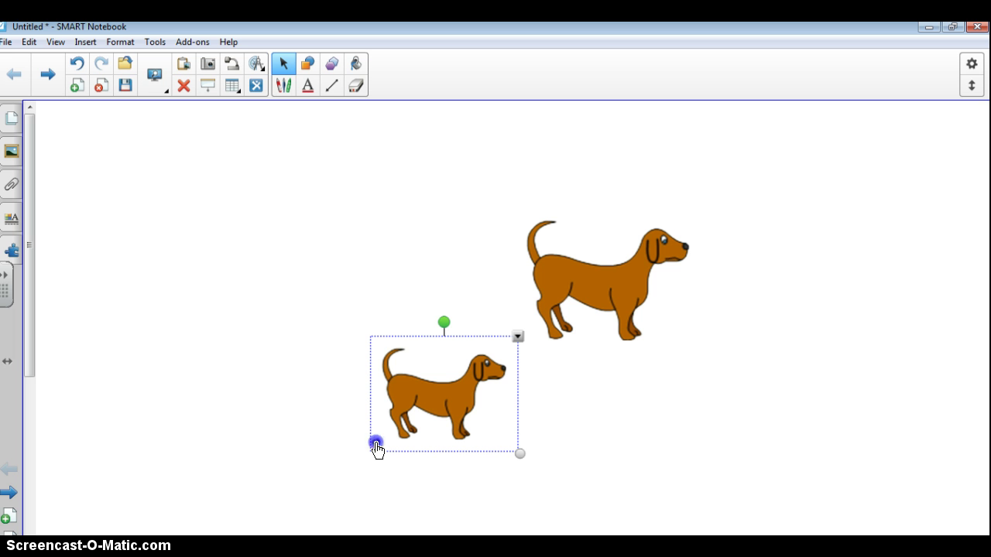
left_click(287, 473)
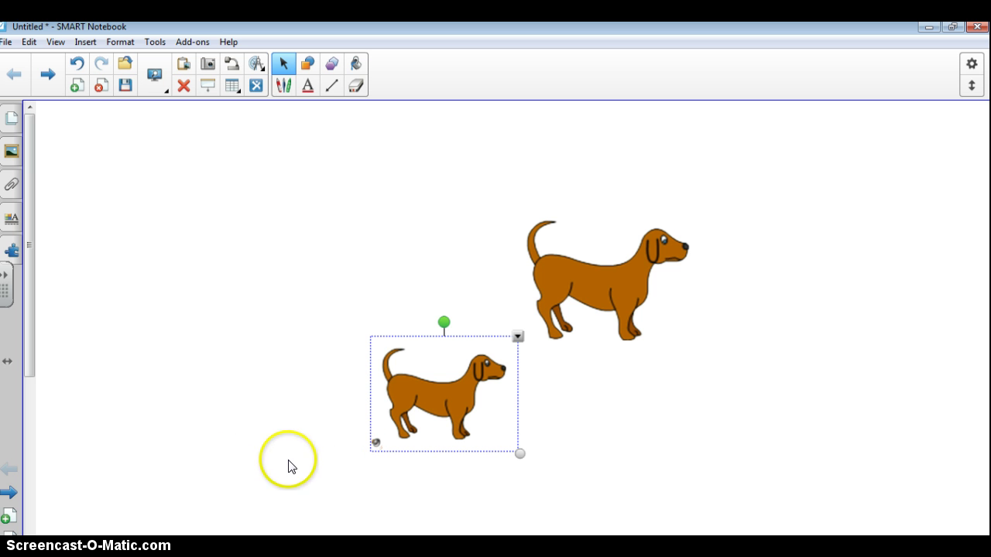
Collapse the Interactive and Multimedia search results in the Gallery and add a new blank page.
left_click(13, 149)
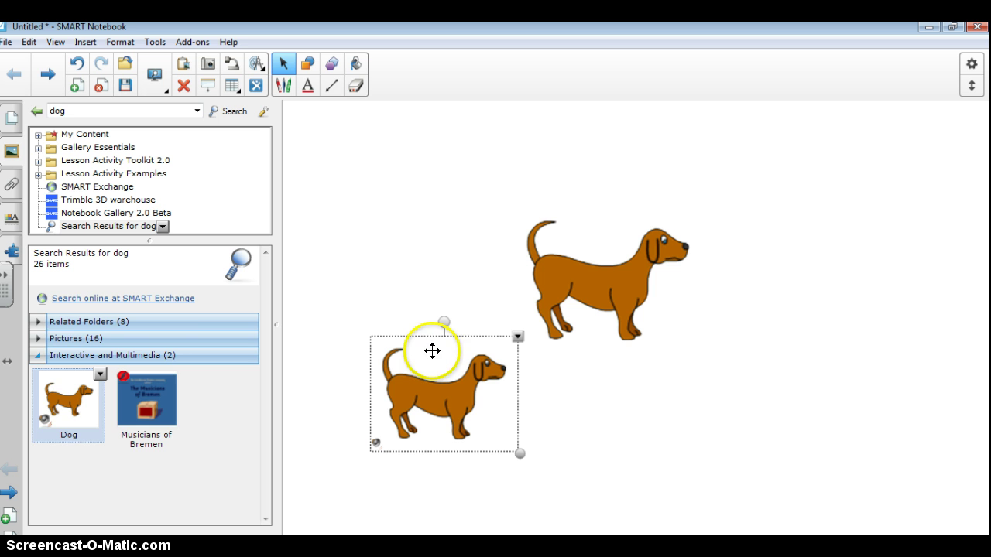
left_click(37, 356)
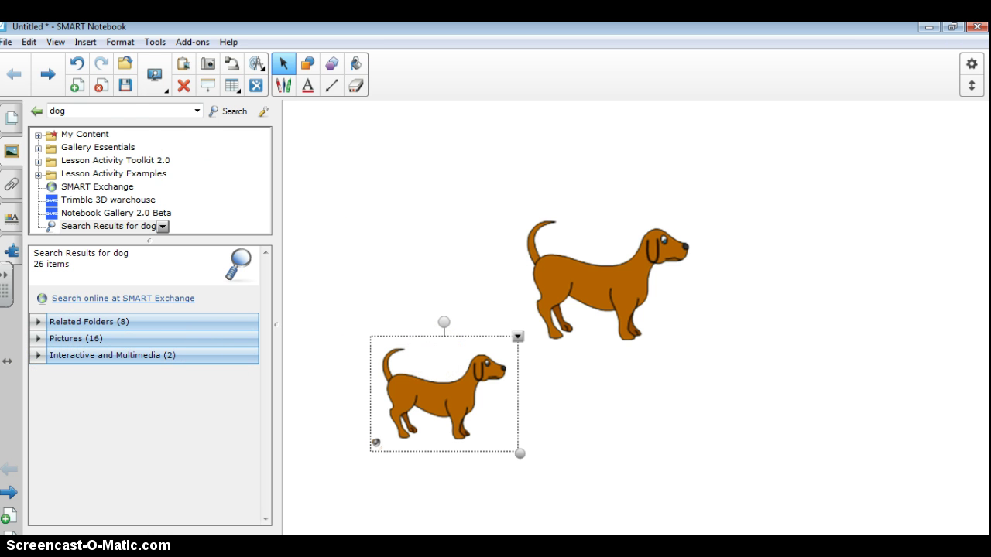
left_click(78, 90)
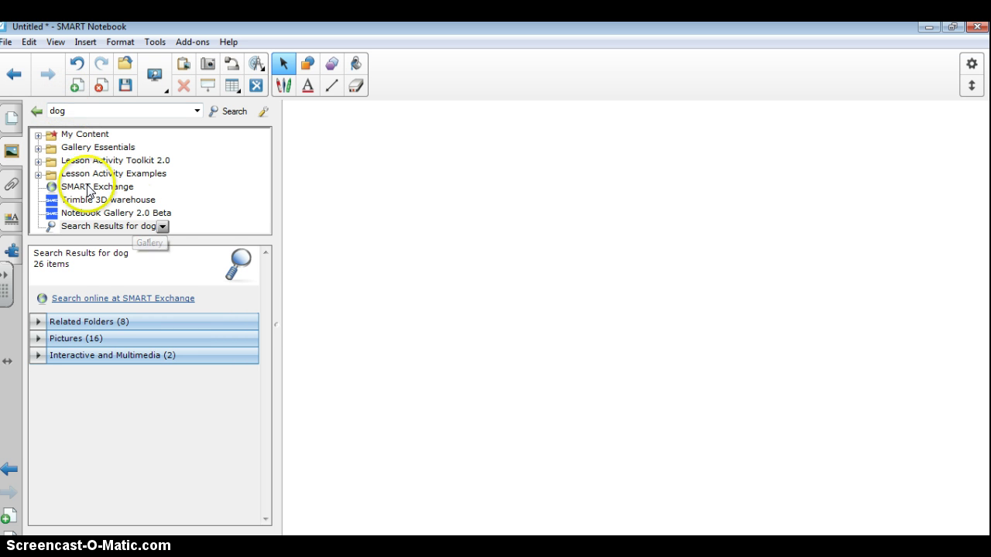
Browse Gallery Essentials through Science and Technology to the Biology subfolders, and collapse the folder tree again.
left_click(69, 149)
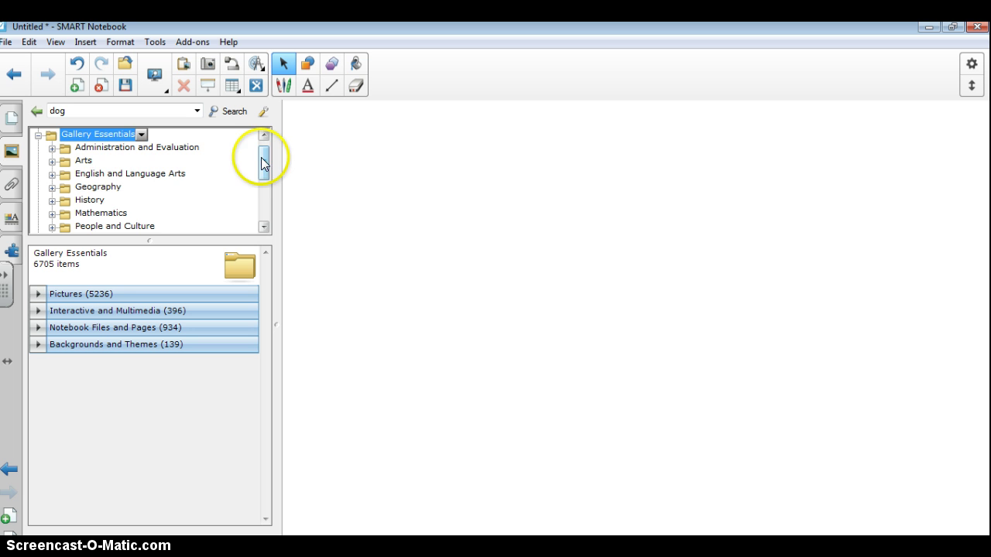
mouse_move(264, 159)
left_mouse_down()
mouse_move(267, 178)
mouse_move(267, 155)
mouse_move(267, 166)
left_mouse_up()
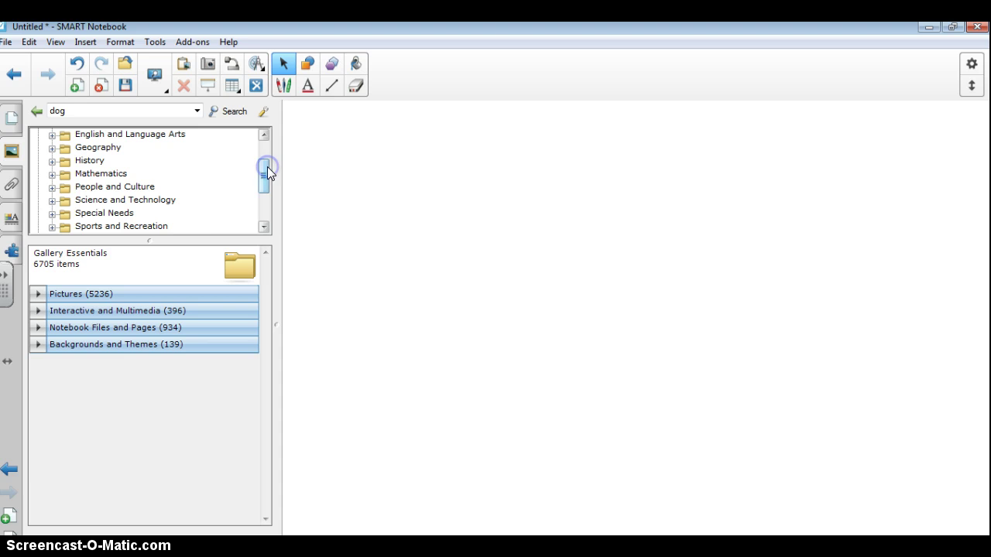
left_click(53, 201)
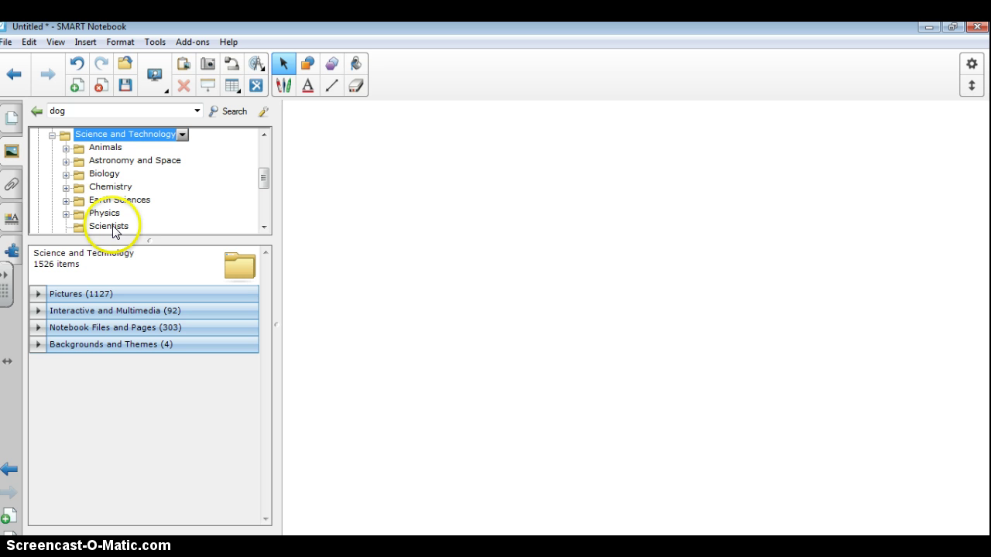
left_click(66, 176)
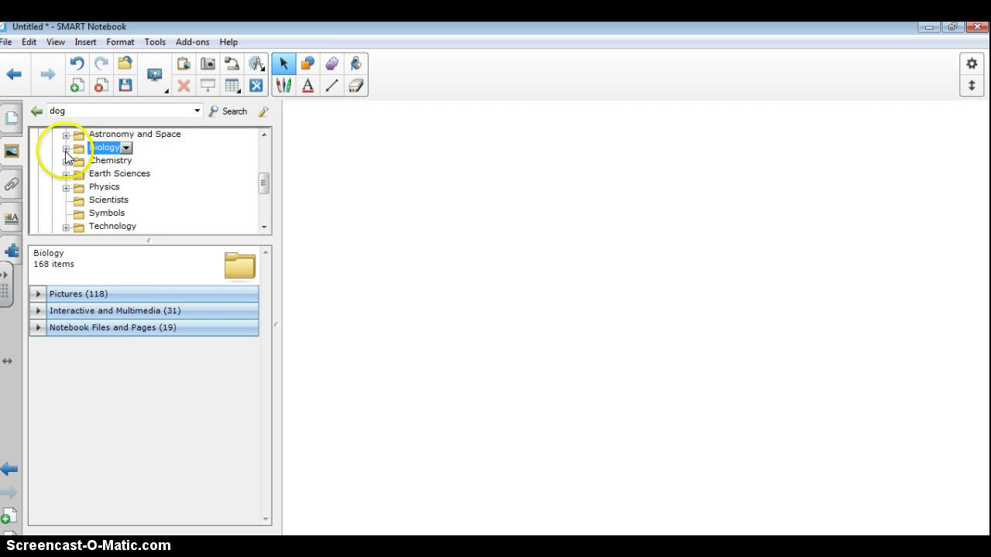
left_click(66, 149)
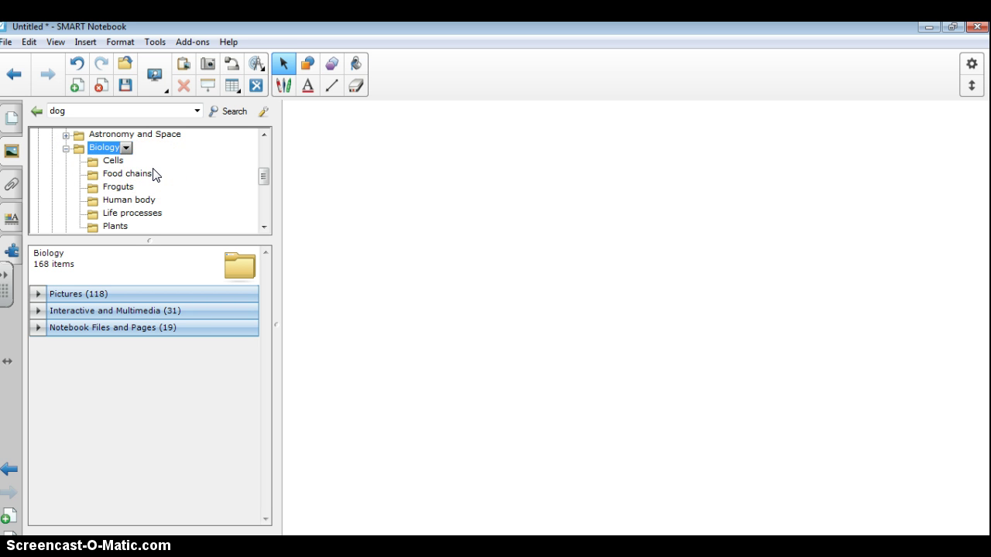
mouse_move(153, 174)
left_mouse_down()
mouse_move(157, 186)
mouse_move(120, 165)
left_mouse_up()
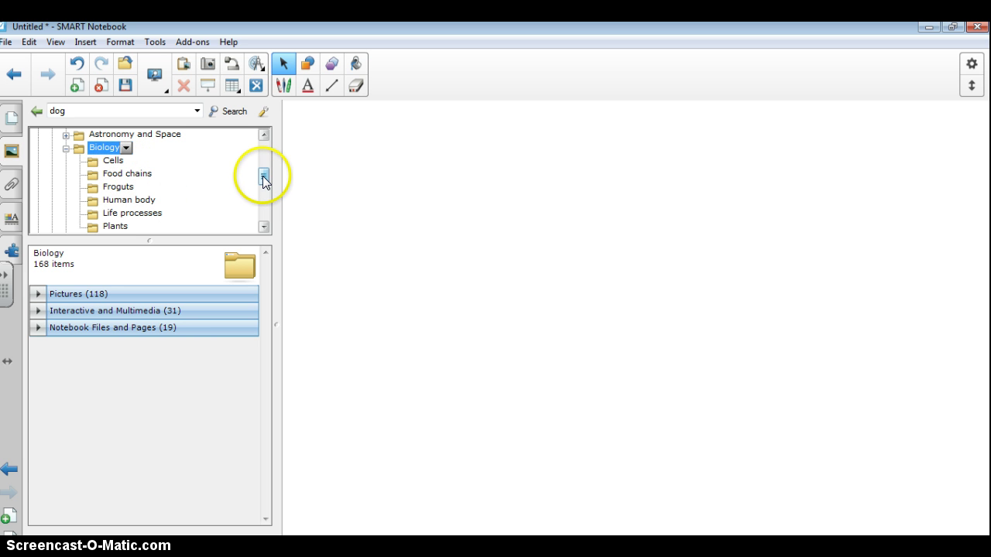
left_click(84, 113)
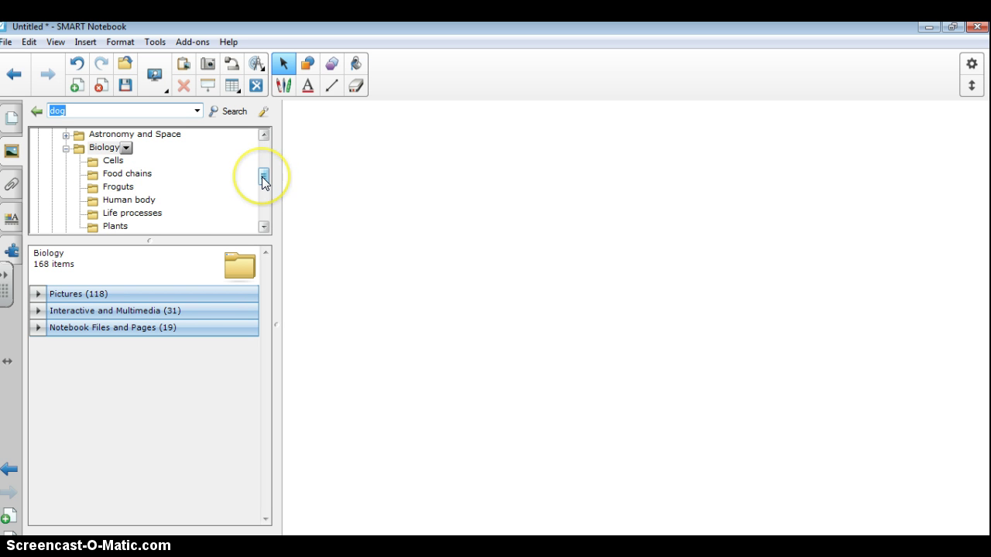
left_click_drag(262, 177, 265, 145)
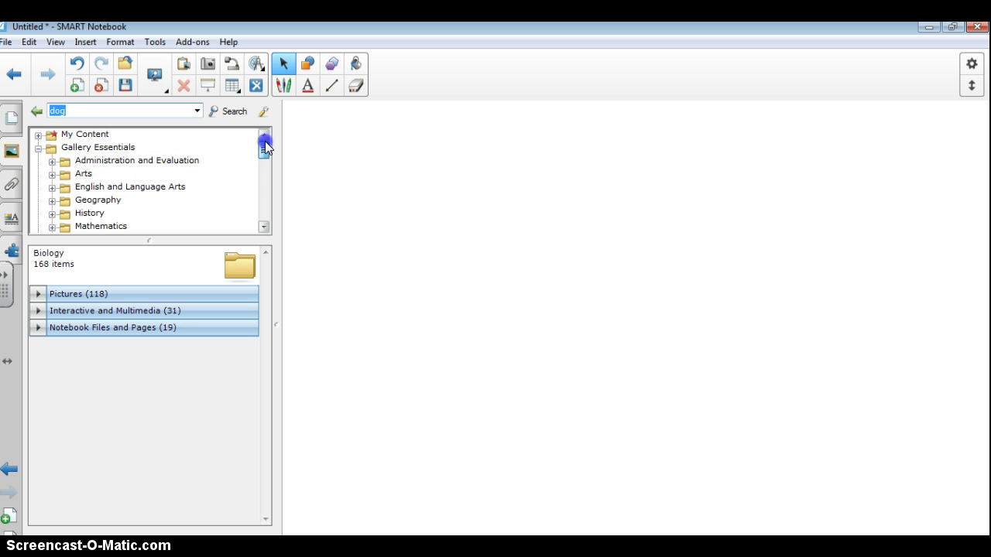
left_click(38, 149)
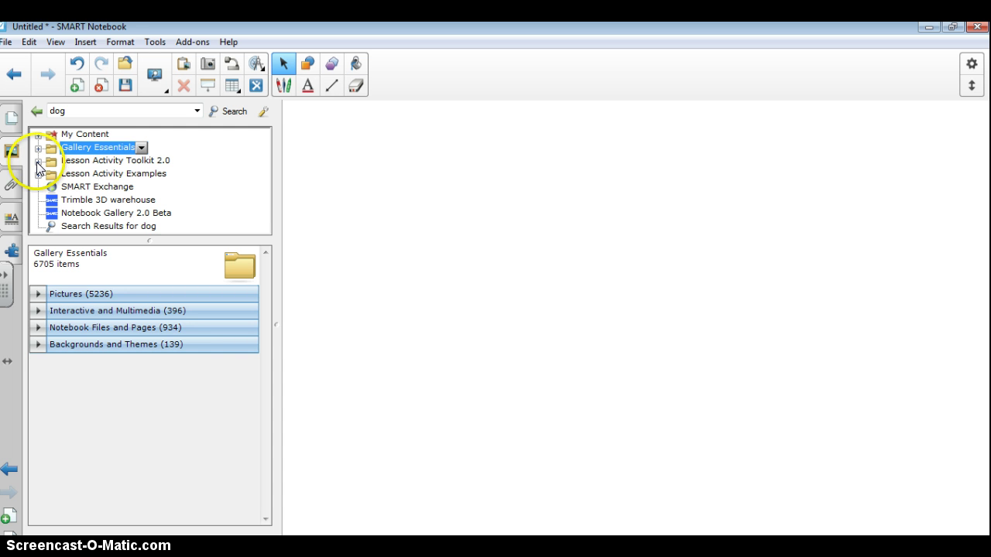
Examine the Interactive and Multimedia items and the subfolders of Lesson Activity Toolkit 2.0.
left_click(40, 163)
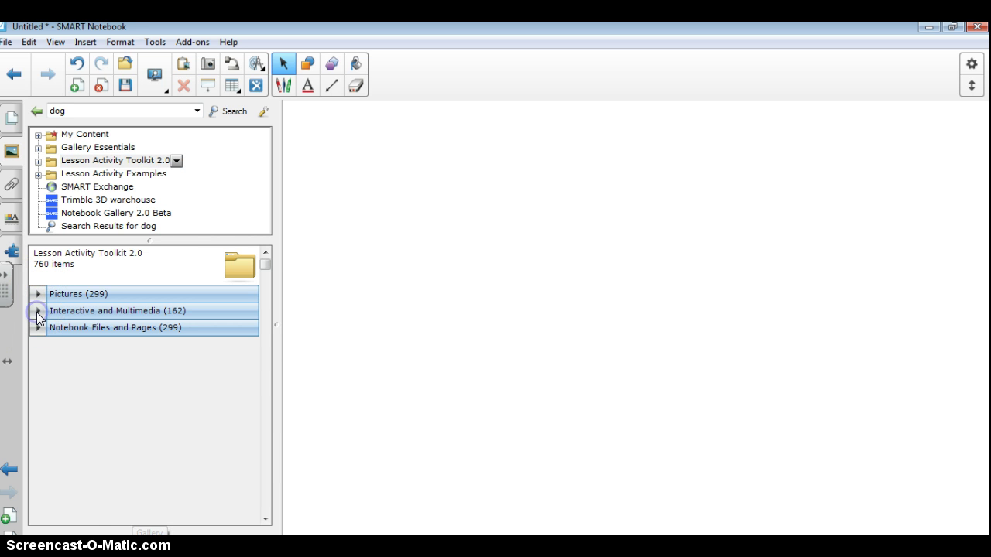
left_click(38, 311)
left_click_drag(265, 264, 268, 297)
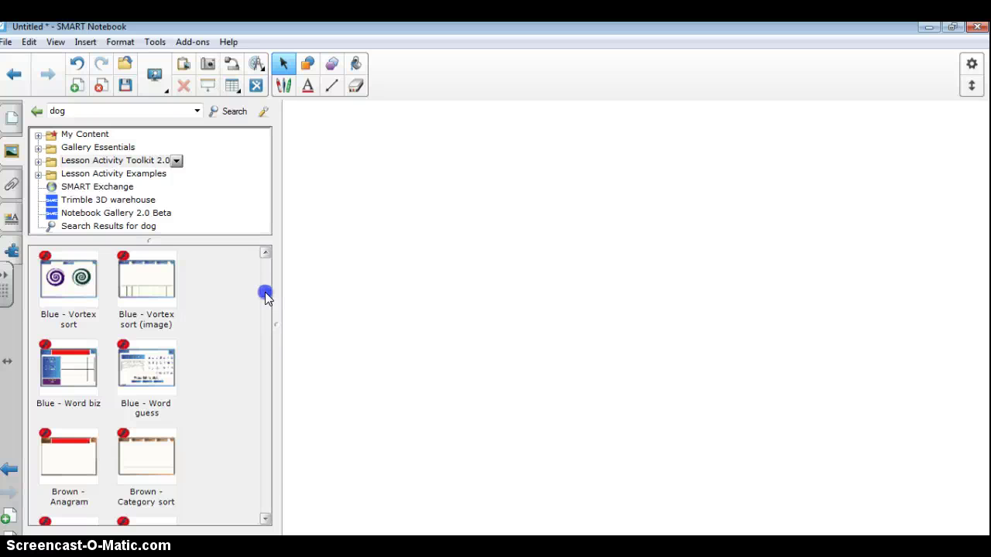
left_click(264, 294)
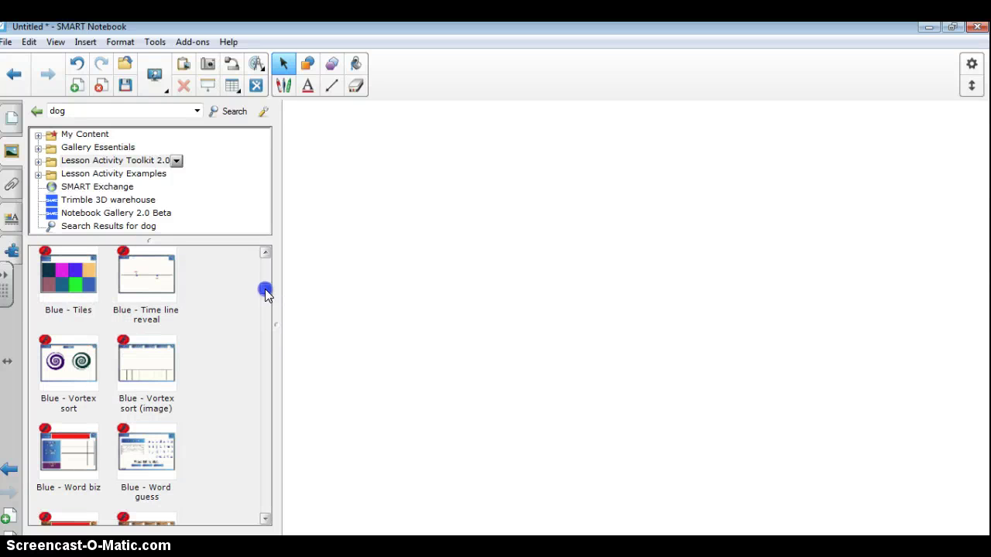
left_click(38, 160)
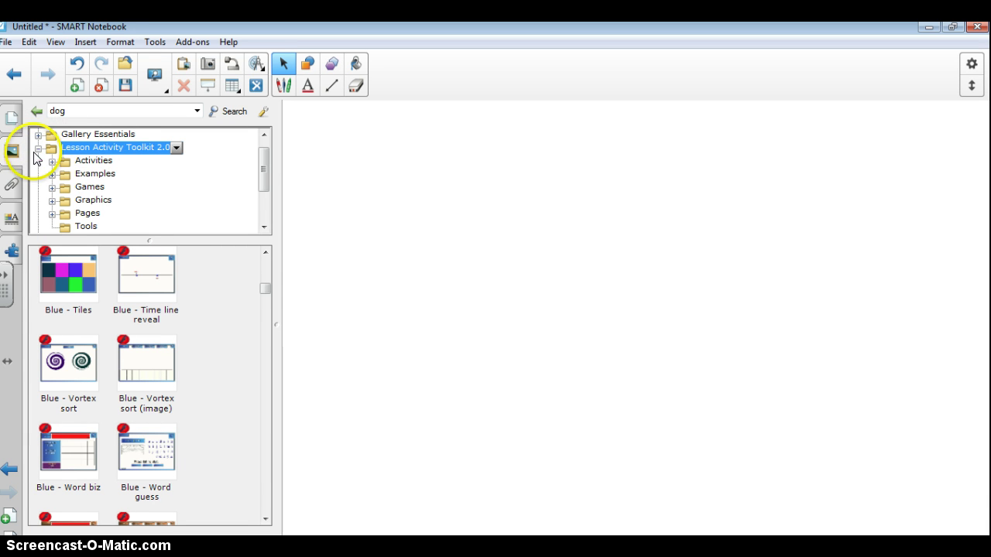
left_click(37, 147)
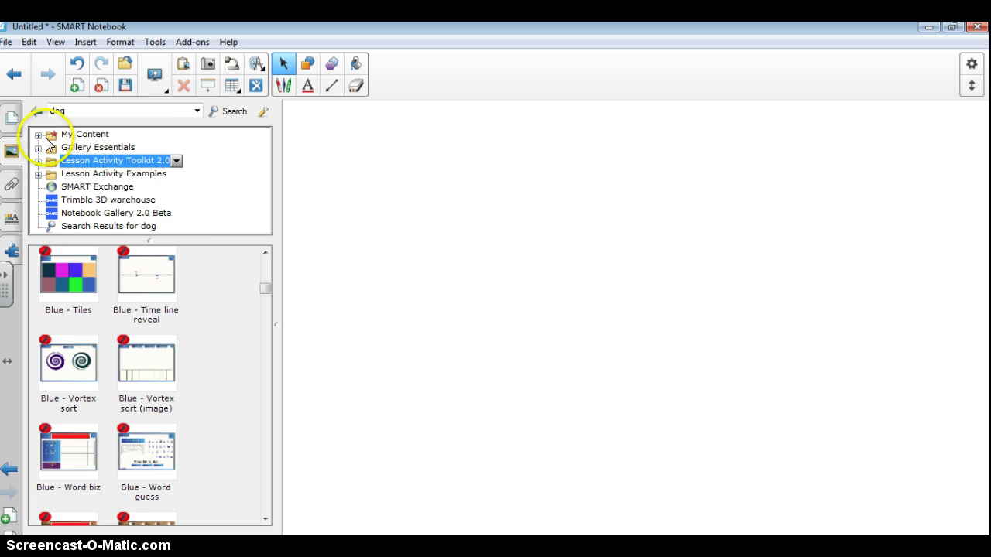
View the options for inserting an attachment into the notebook file.
left_click(10, 189)
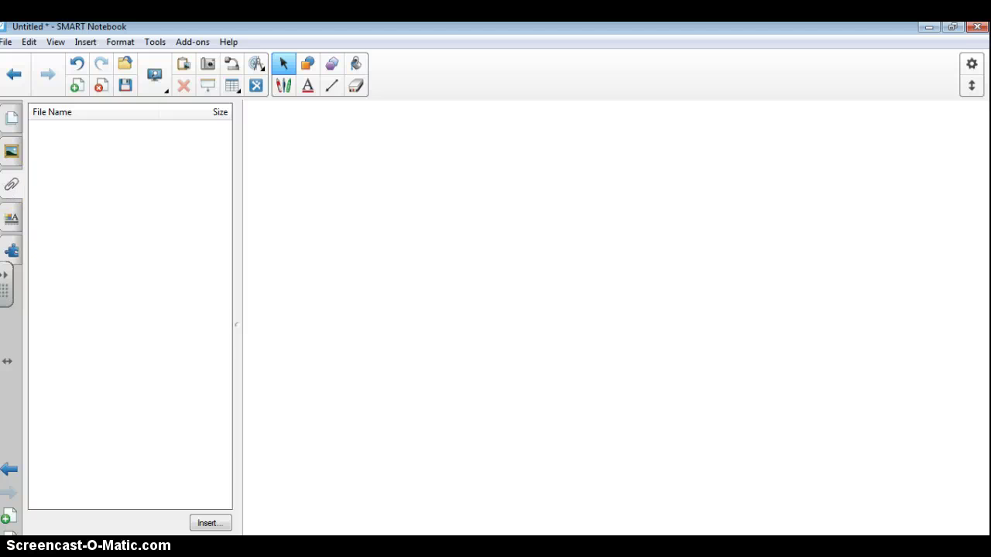
left_click(206, 524)
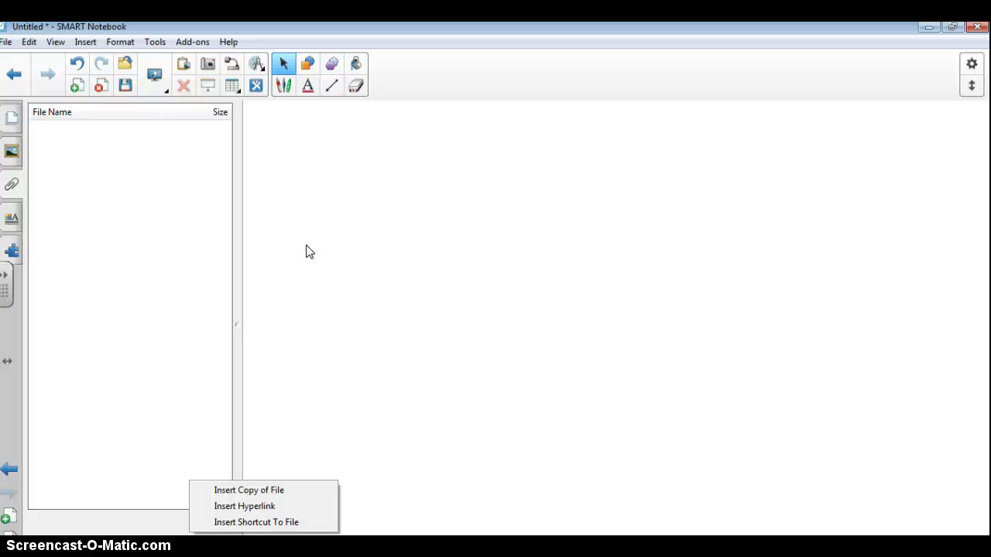
Try several solid fill colours on the page background, including bright green, and finish with yellow.
left_click(12, 222)
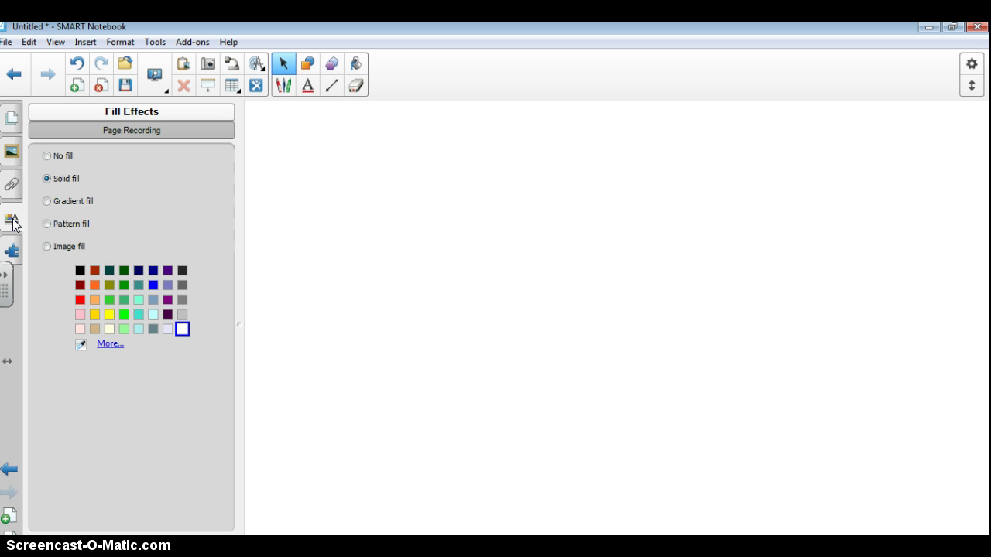
left_click(137, 280)
left_click(169, 298)
left_click(122, 313)
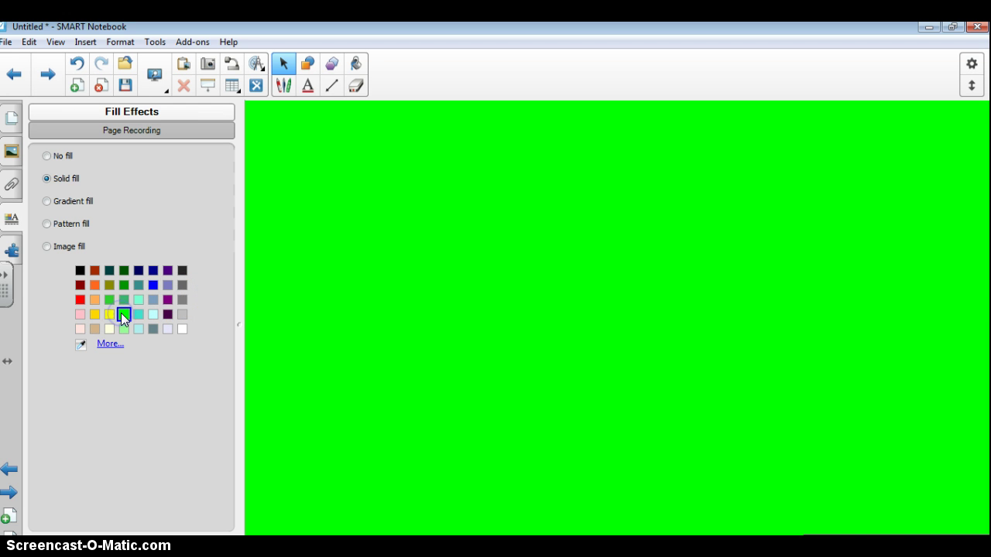
left_click(109, 314)
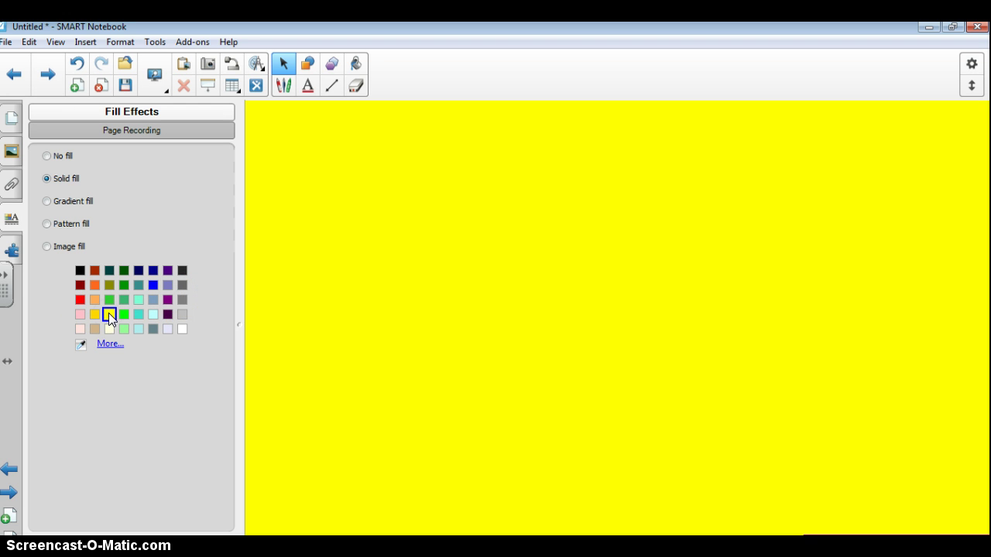
Look at the Page Recording controls and the Activity Builder add-on.
left_click(112, 131)
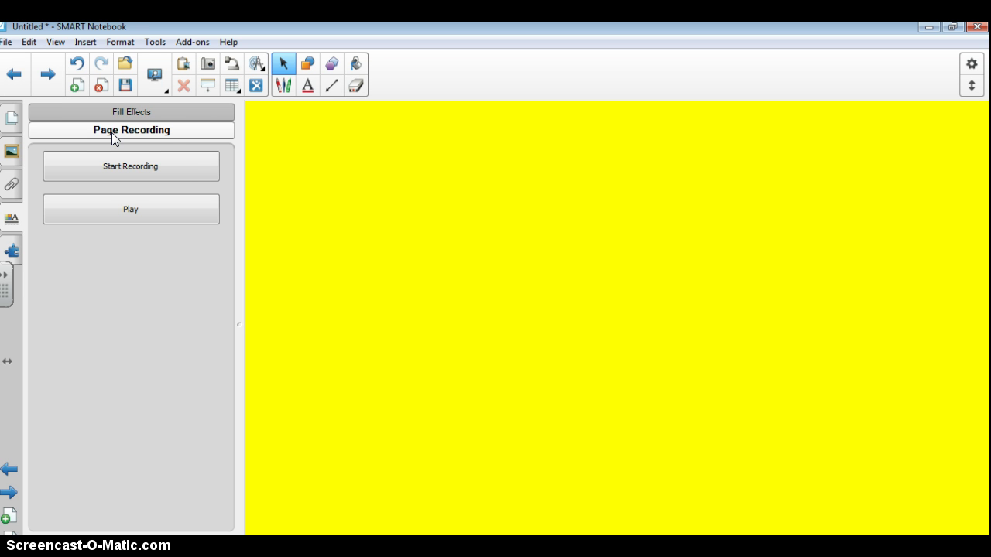
left_click(111, 111)
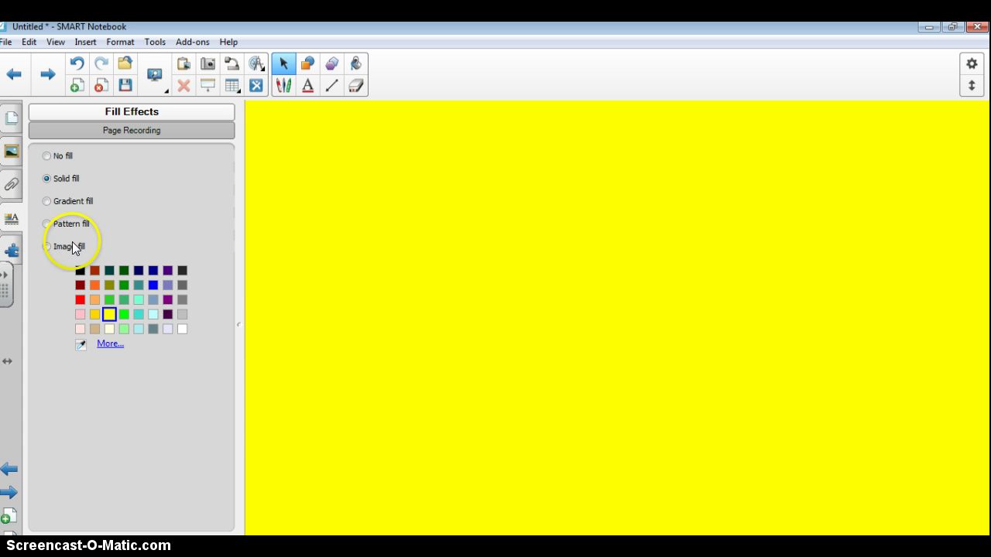
left_click(11, 249)
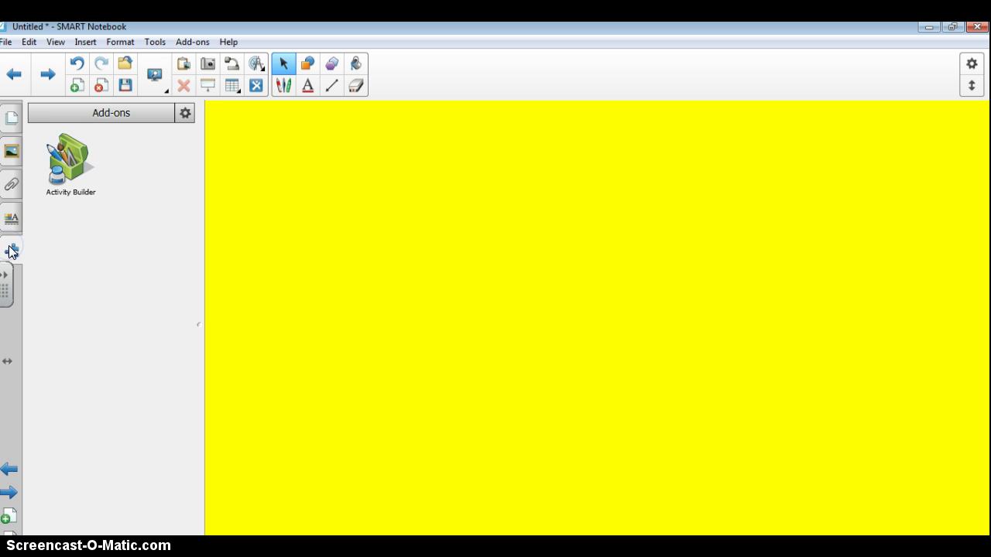
left_click(74, 189)
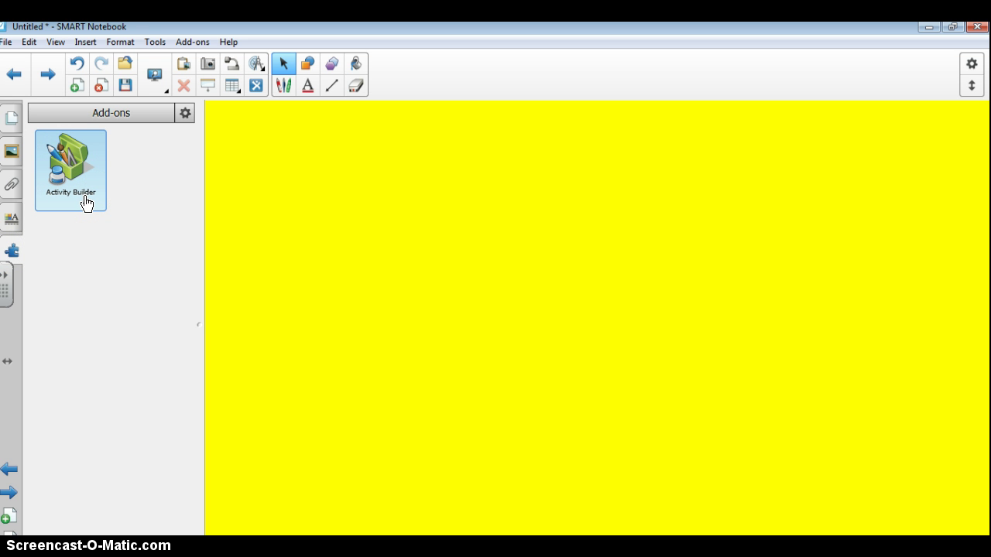
left_click(48, 202)
left_click(34, 155)
left_click(73, 181)
left_click(64, 184)
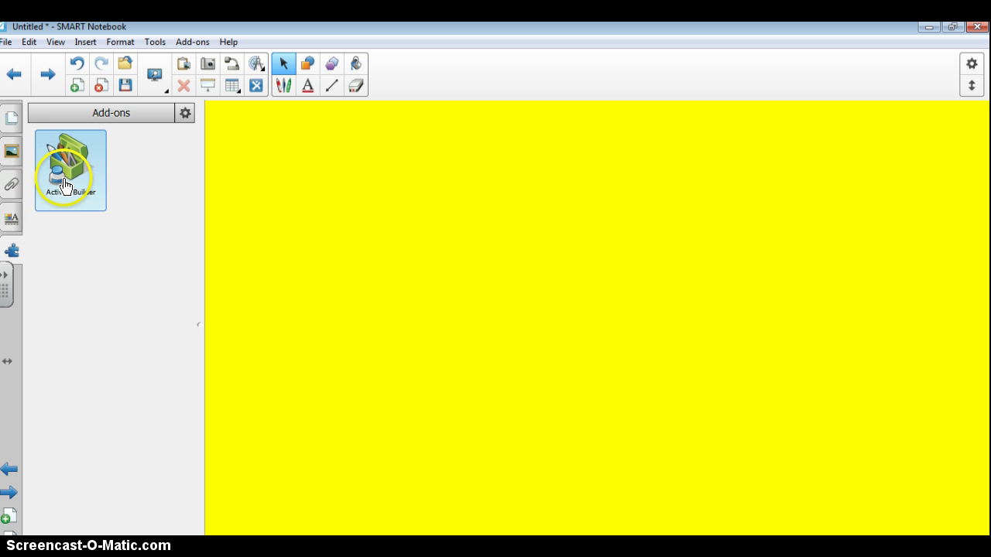
Show the page thumbnails, delete the yellow second page and add a new blank page in its place.
left_click(12, 154)
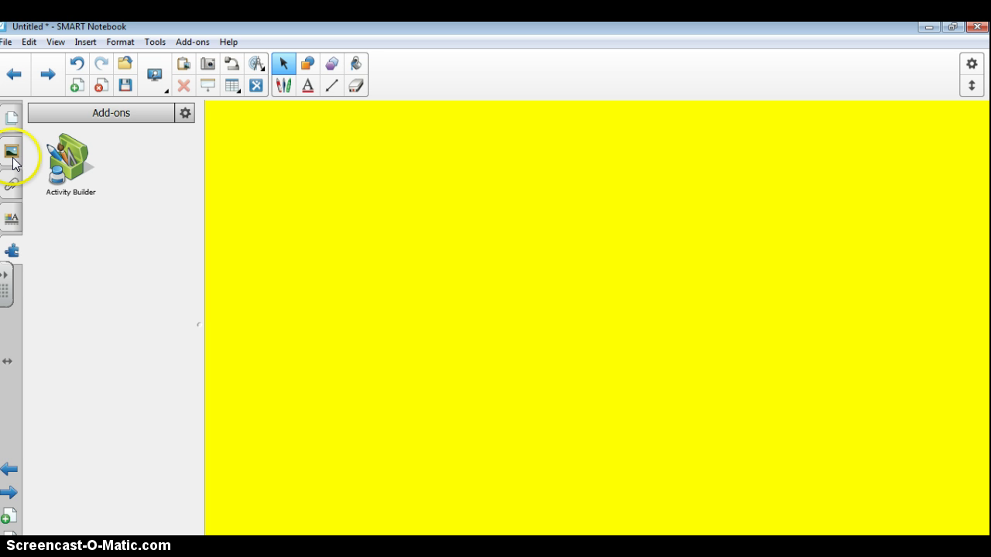
left_click(12, 116)
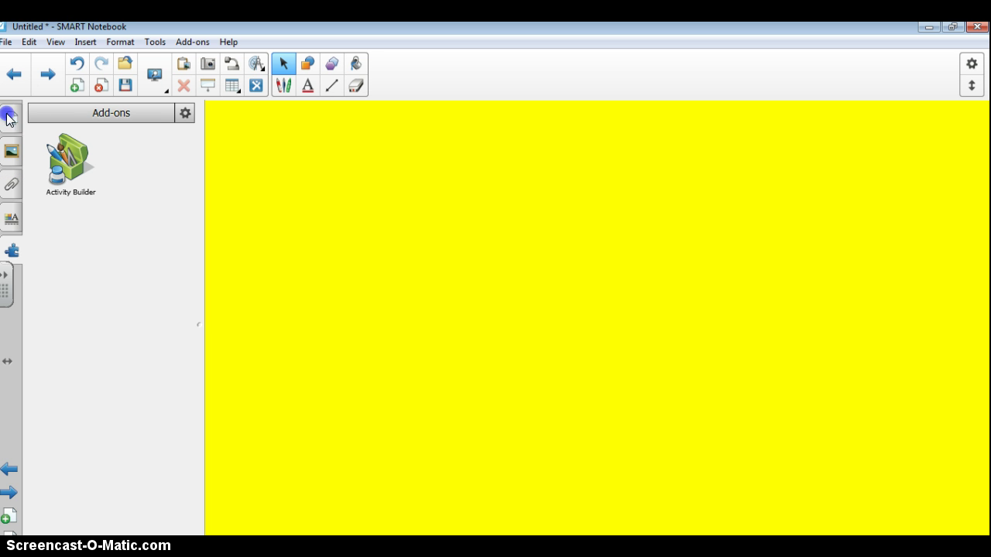
left_click(83, 245)
left_click(10, 120)
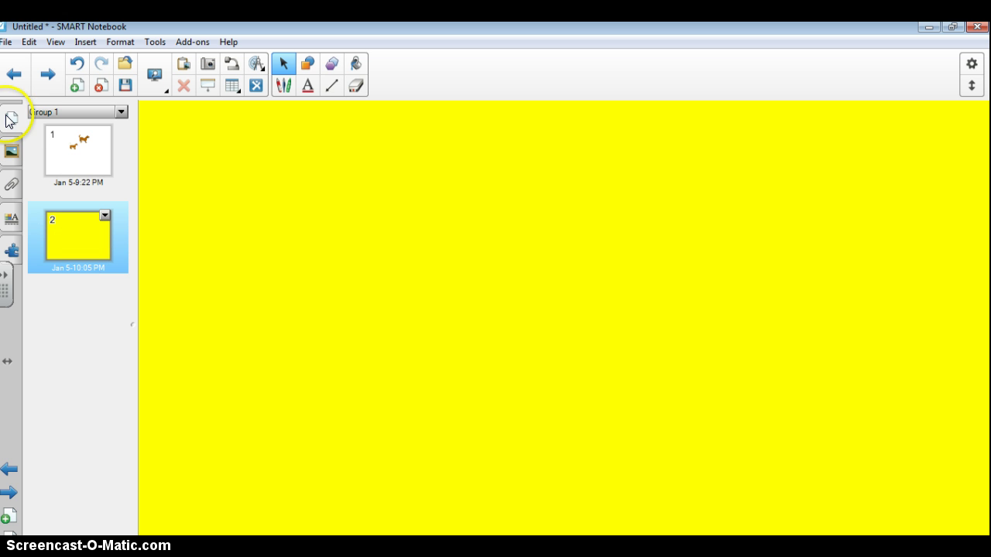
left_click(101, 85)
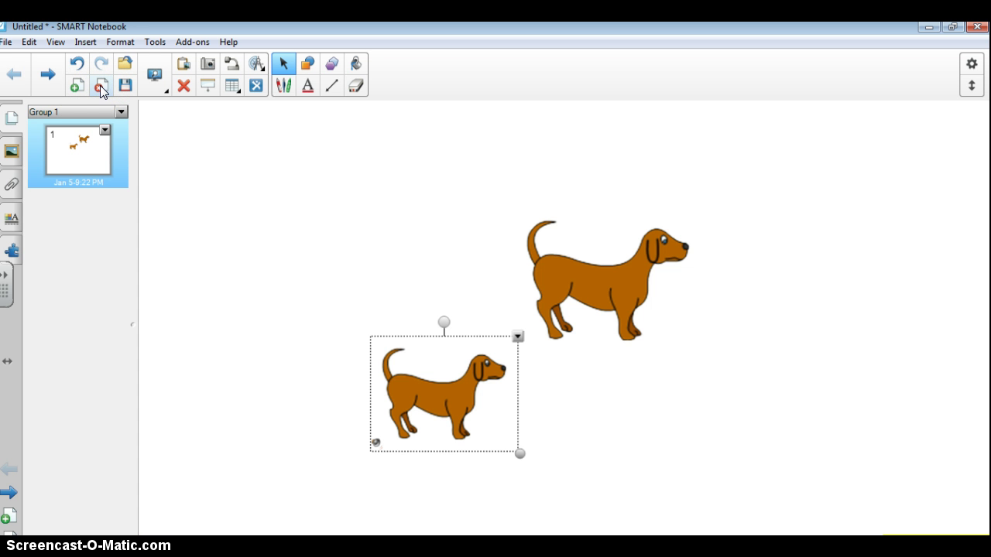
left_click(77, 87)
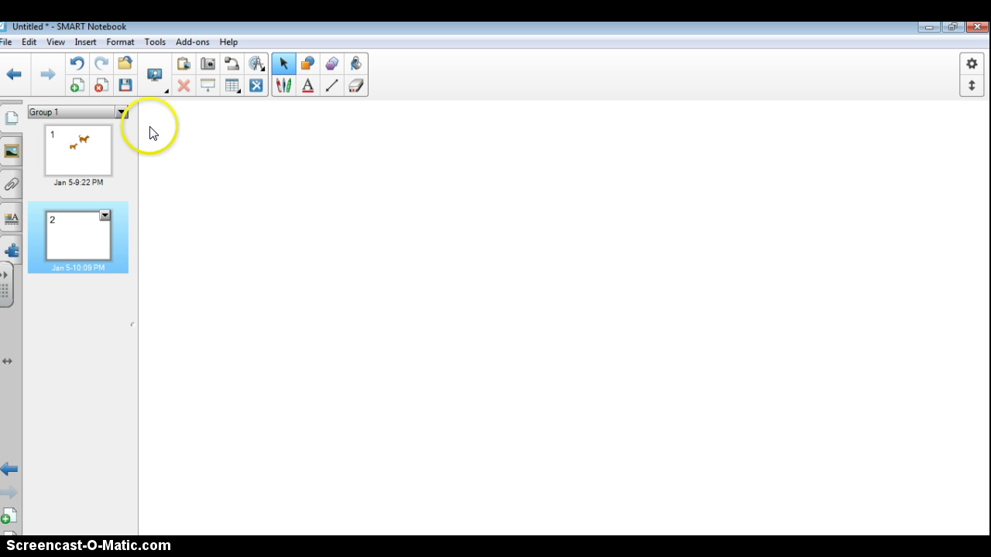
Display the blank page in Full Screen view and return to the normal view.
left_click(154, 80)
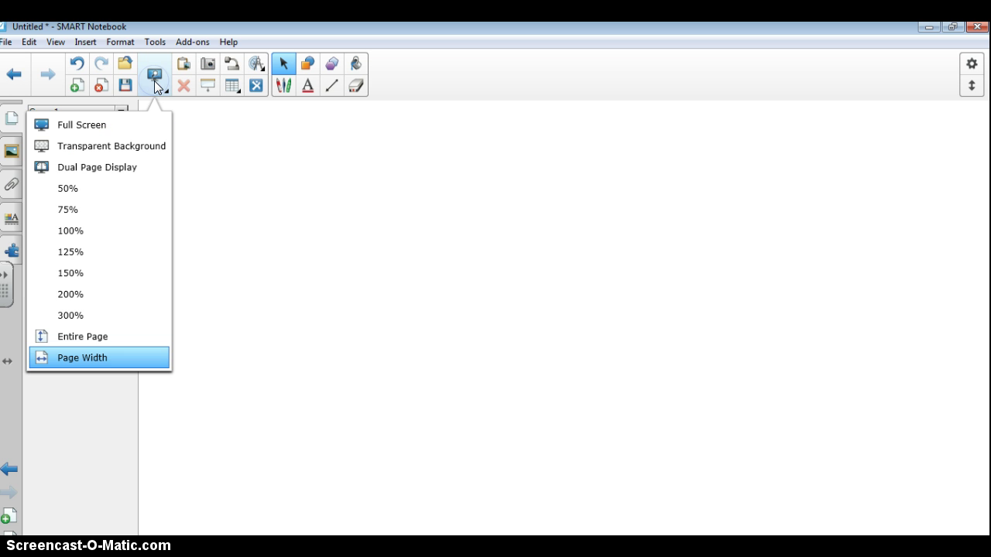
left_click(121, 124)
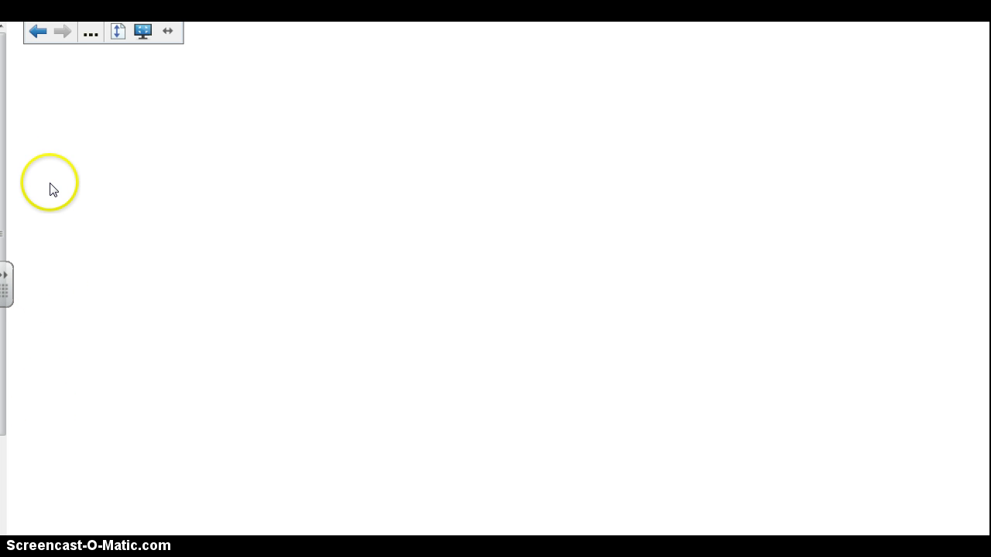
left_click(142, 32)
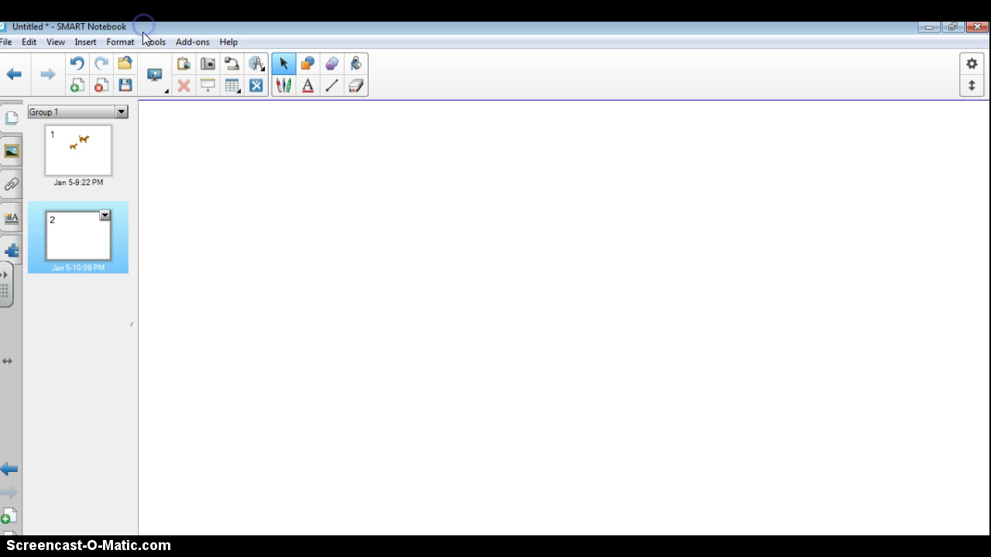
Insert a 3 x 3 table on the blank page and deselect it.
left_click(234, 85)
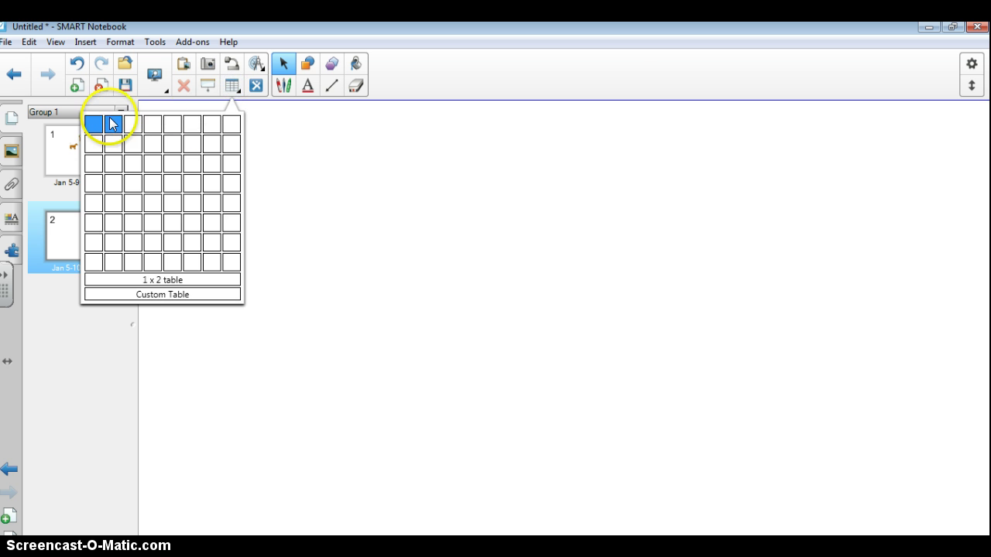
left_click(132, 163)
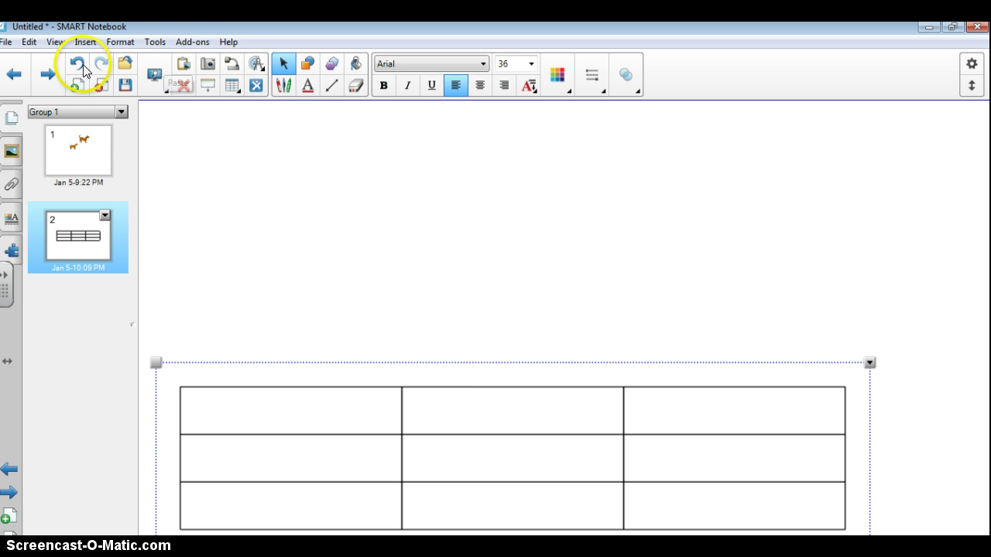
left_click(301, 159)
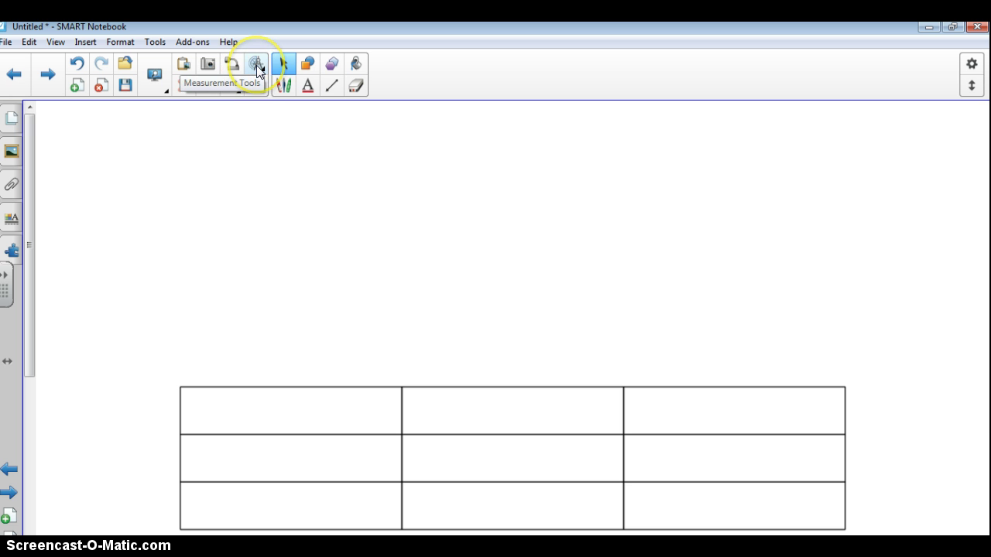
Place a ruler above the table and lengthen it until its upper scale runs just past the 19 mark.
left_click(257, 65)
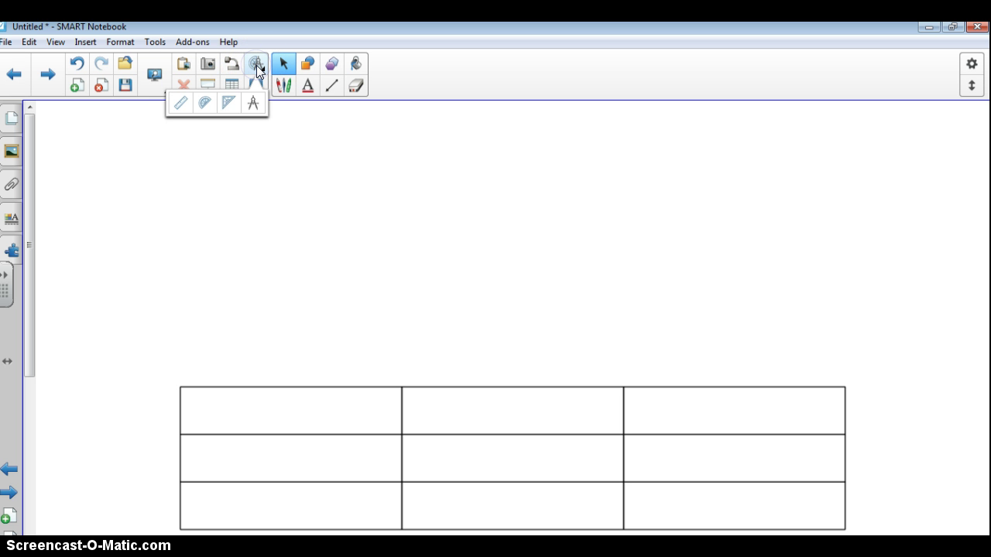
left_click(174, 106)
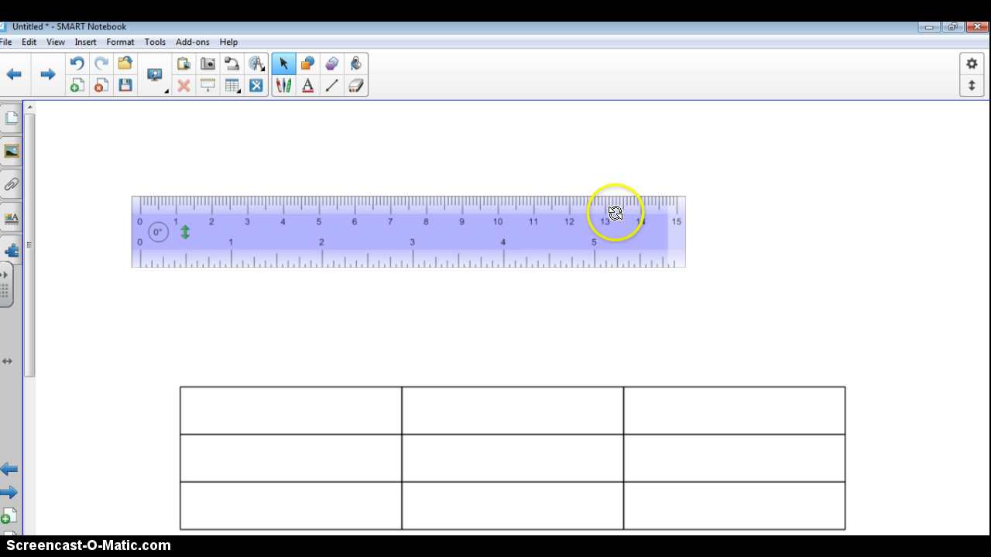
left_click_drag(684, 236, 855, 233)
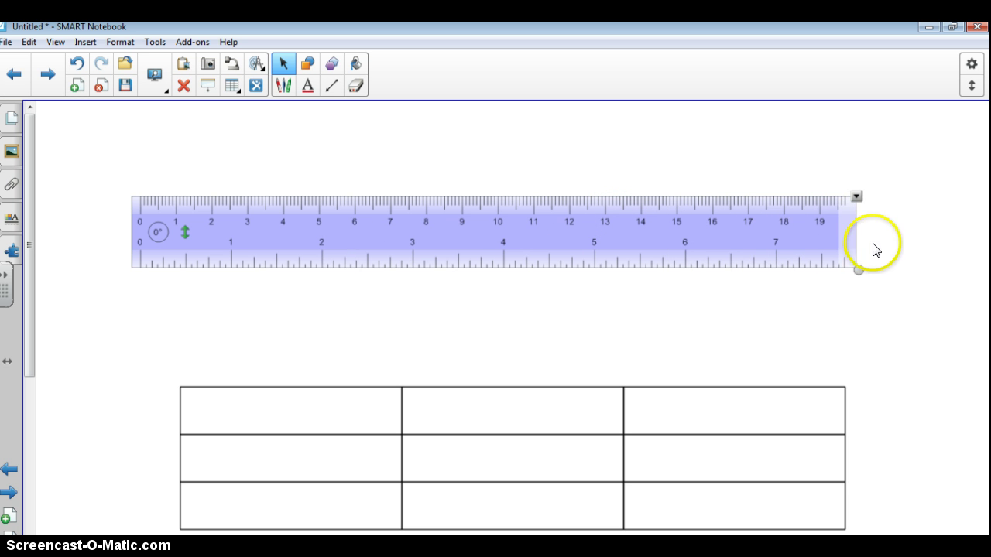
Look over the measurement tools and the drawing tools without adding anything to the page.
left_click(255, 64)
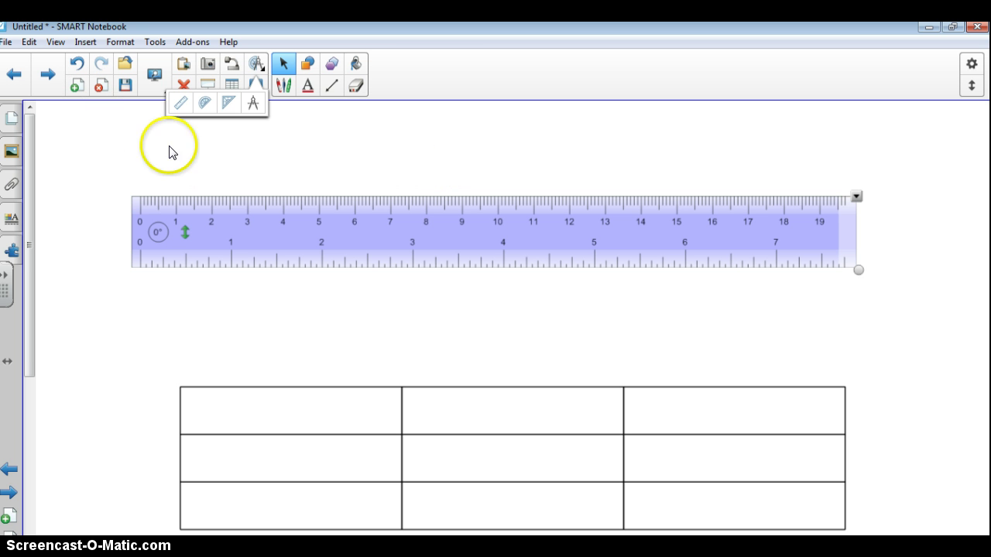
left_click(301, 168)
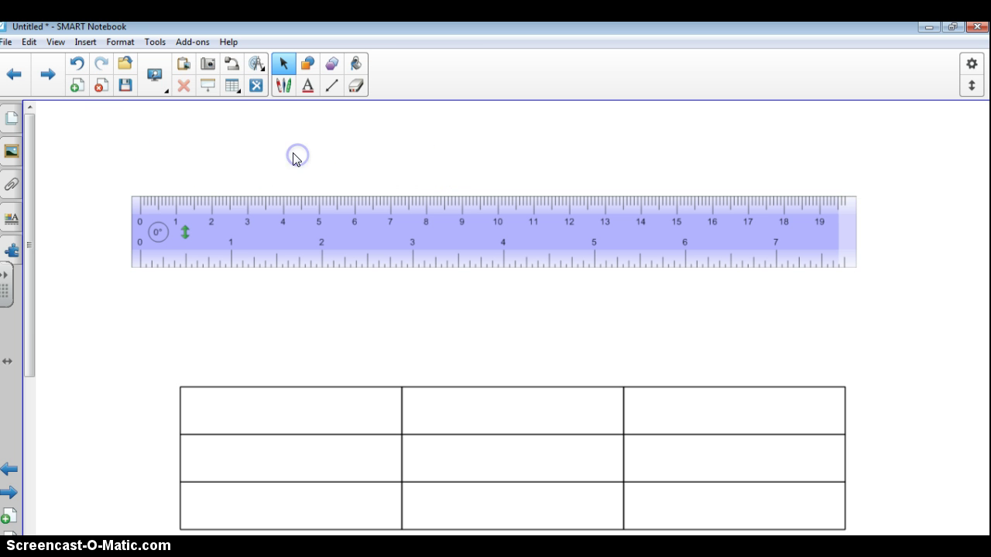
left_click(277, 106)
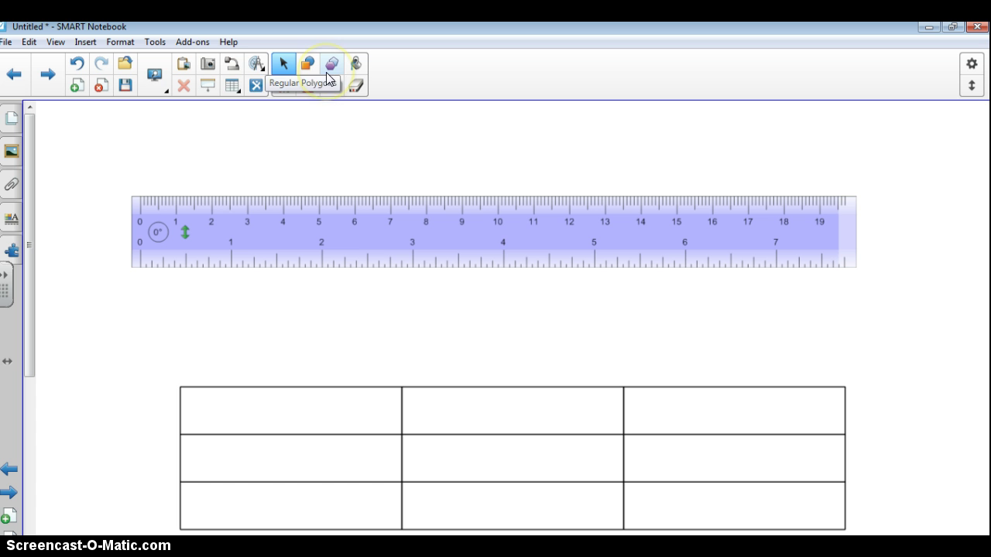
left_click(258, 84)
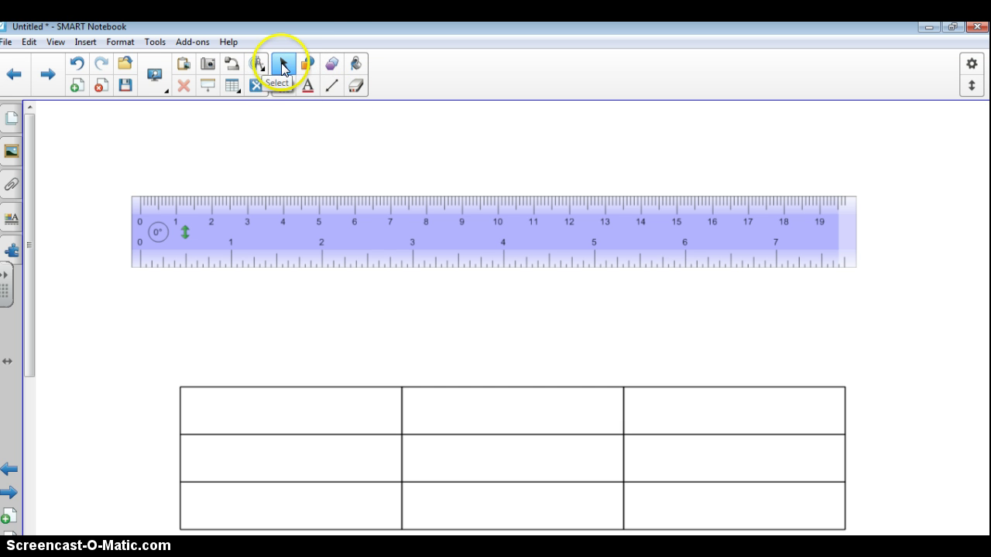
Handwrite "Hello" above the ruler with the black Crayon.
left_click(283, 89)
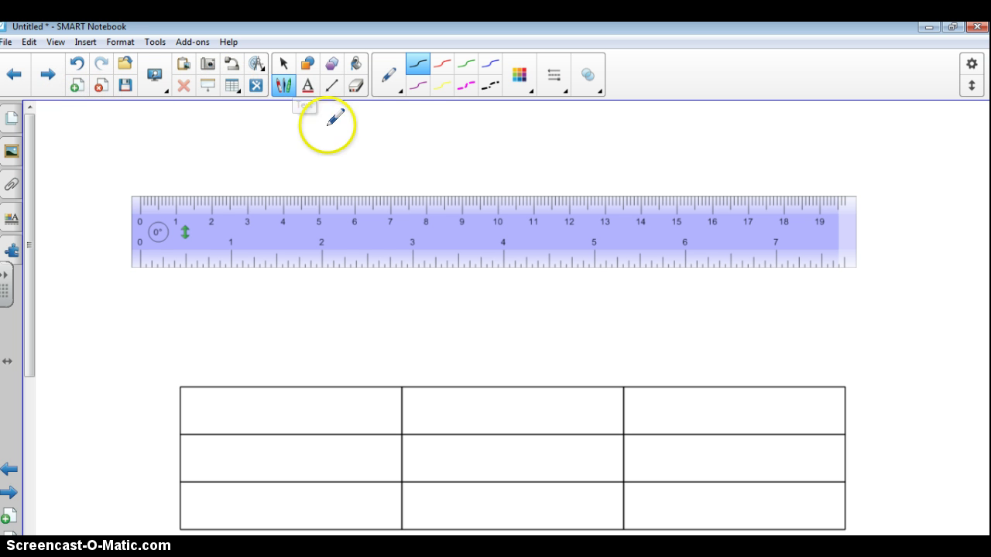
left_click(397, 93)
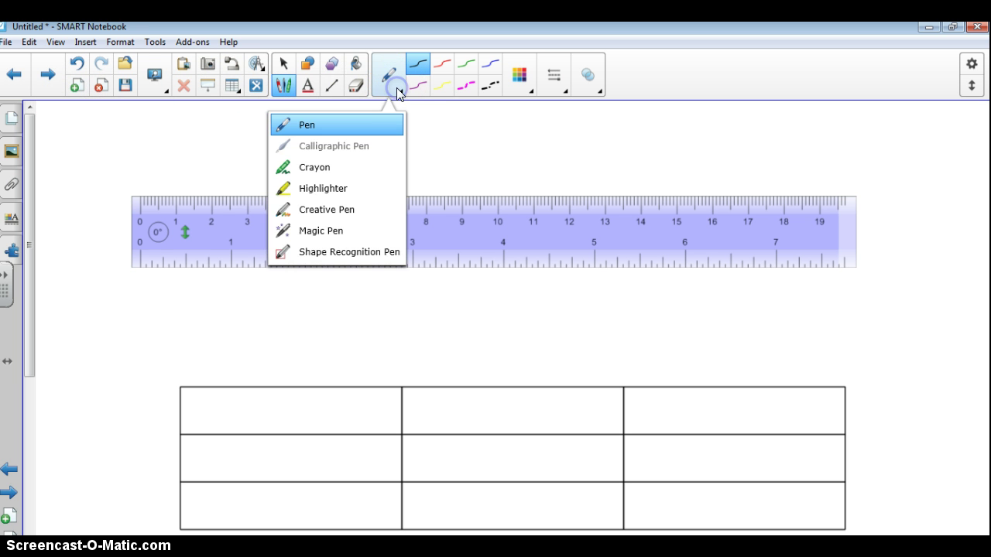
left_click(334, 170)
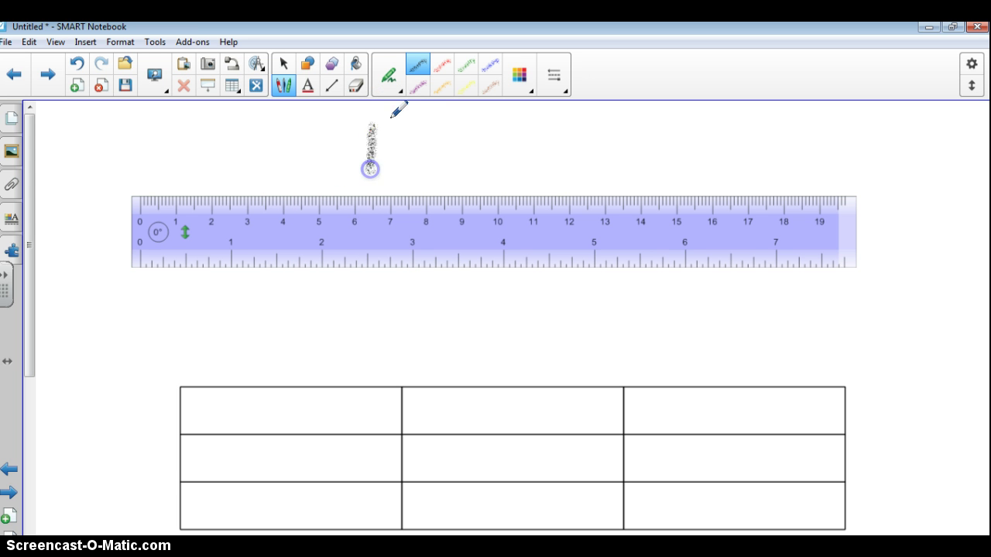
mouse_move(393, 112)
left_mouse_down()
mouse_move(395, 162)
mouse_move(375, 147)
left_mouse_up()
mouse_move(425, 130)
left_mouse_down()
mouse_move(433, 146)
mouse_move(414, 140)
mouse_move(471, 166)
left_mouse_up()
left_click_drag(493, 110, 497, 175)
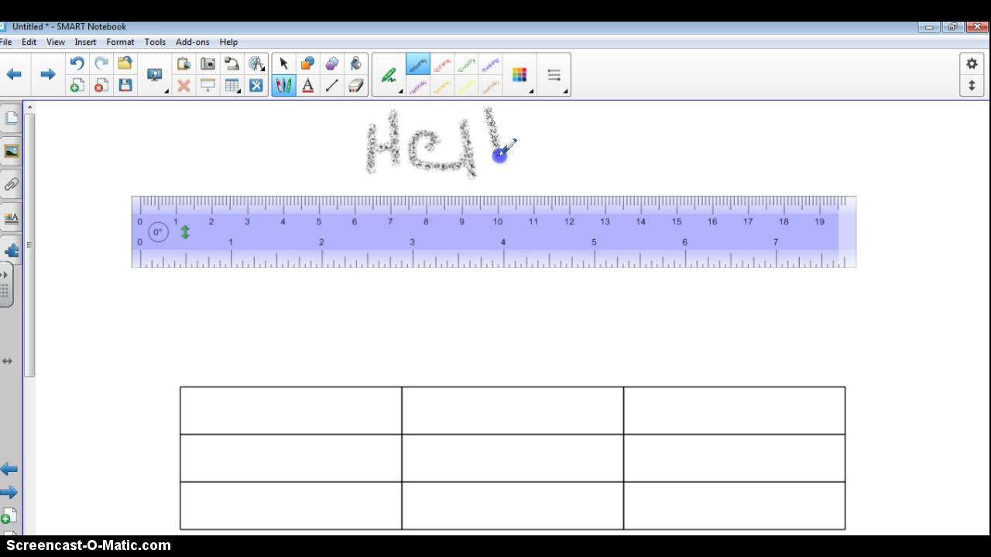
left_click_drag(544, 138, 523, 160)
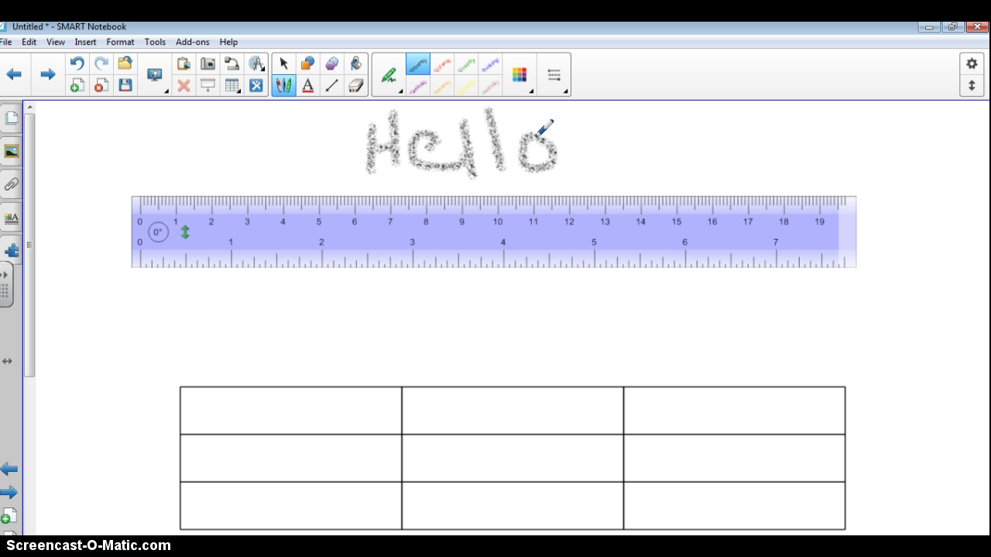
Highlight across the upper half of the handwritten "Hello" with the wide yellow Highlighter.
mouse_move(545, 128)
left_mouse_down()
mouse_move(431, 137)
mouse_move(397, 114)
left_mouse_up()
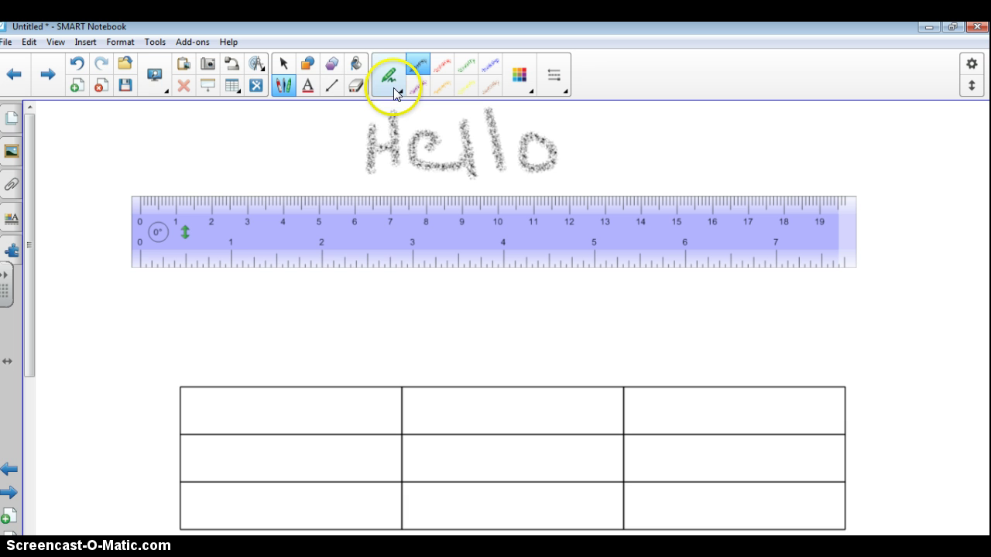
left_click(392, 84)
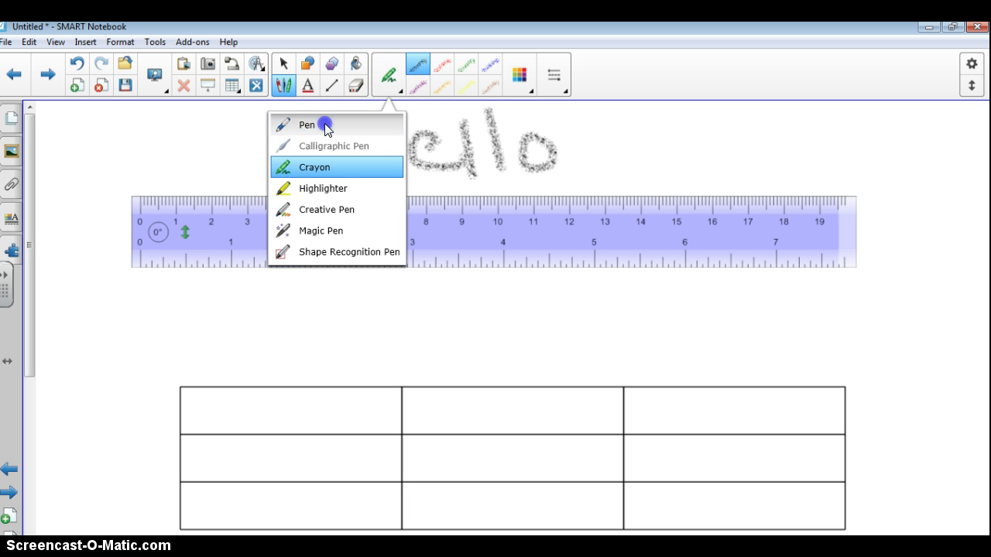
left_click(327, 125)
left_click(393, 84)
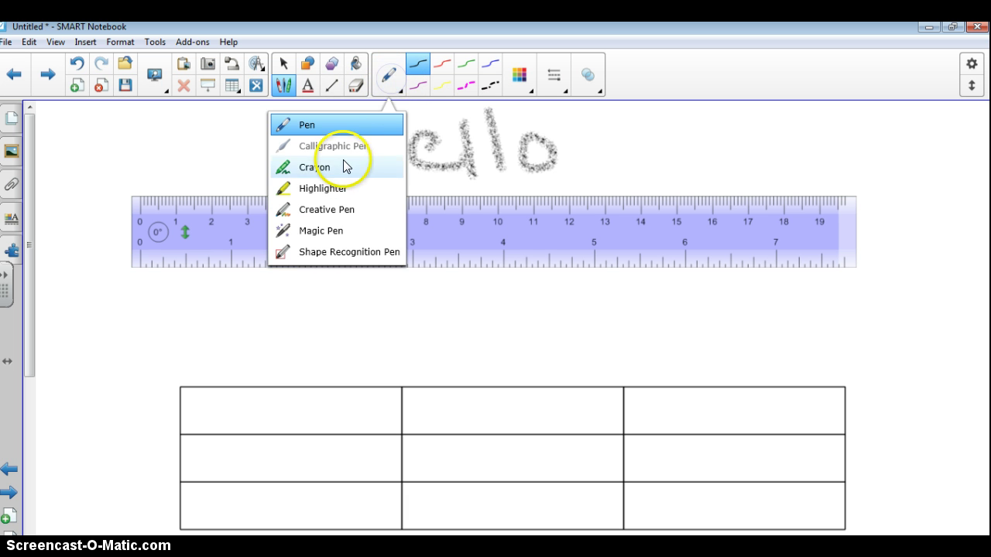
left_click(338, 190)
left_click_drag(350, 134, 549, 130)
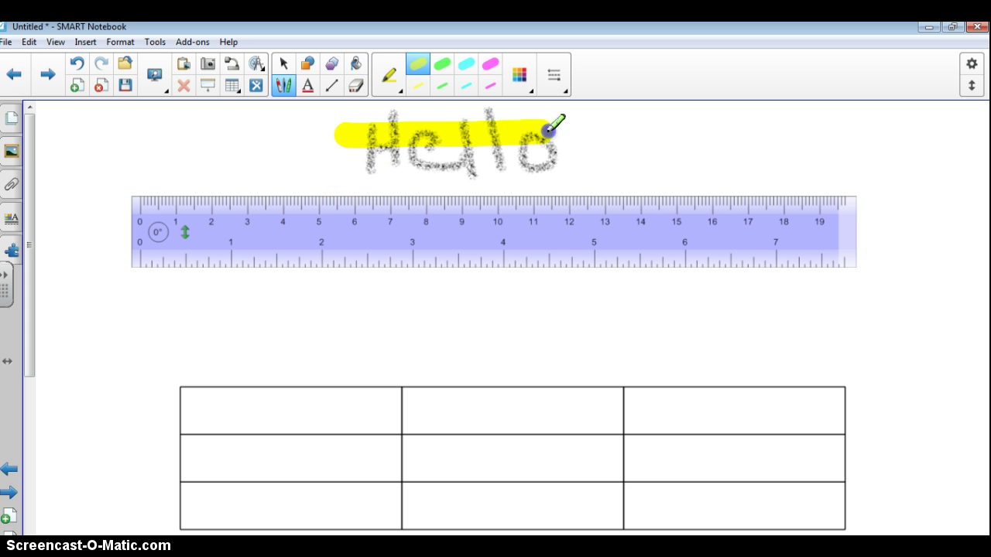
Add a wide magenta highlighter stripe across the lower half of "Hello" and a green one along its top, and return to selection mode.
left_click(401, 85)
left_click(401, 83)
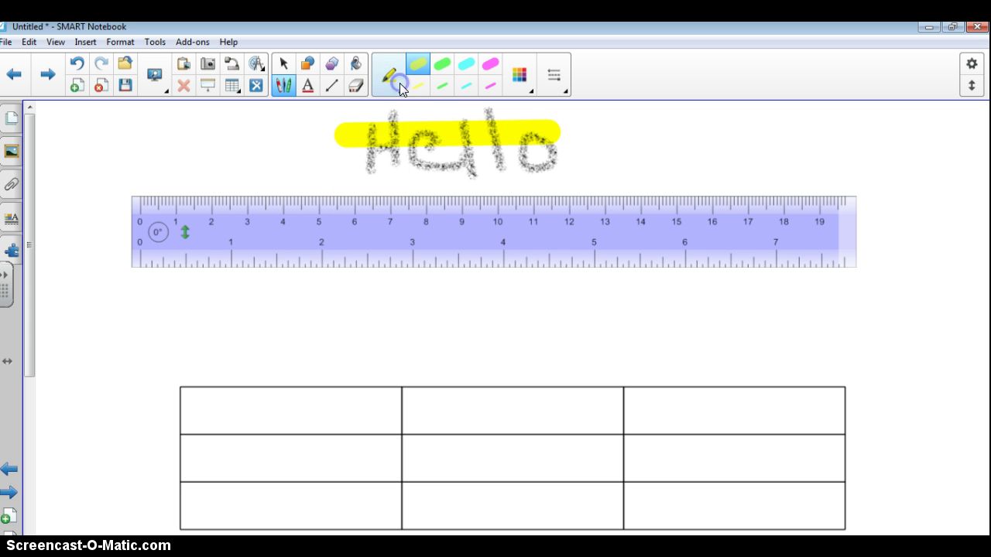
left_click(490, 64)
left_click_drag(338, 157, 571, 159)
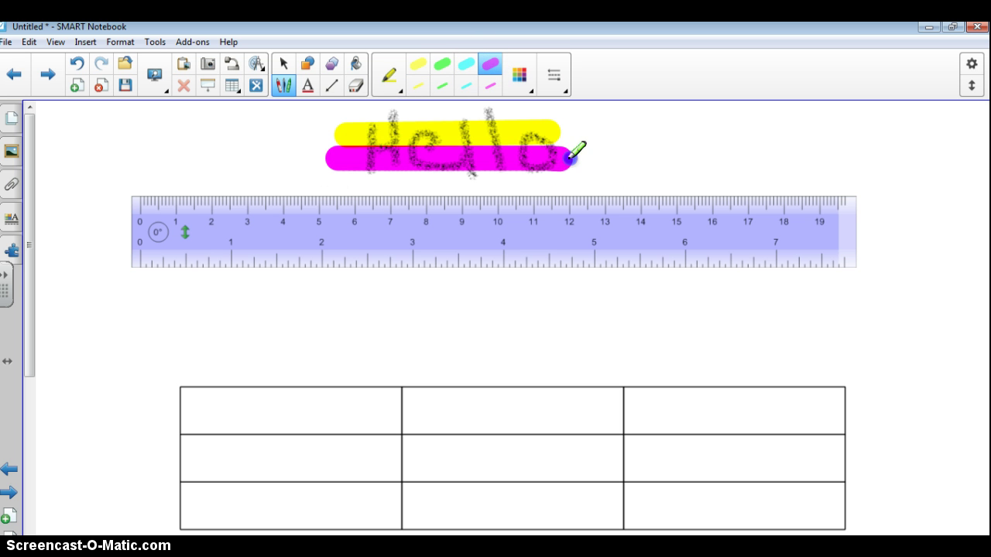
left_click(443, 66)
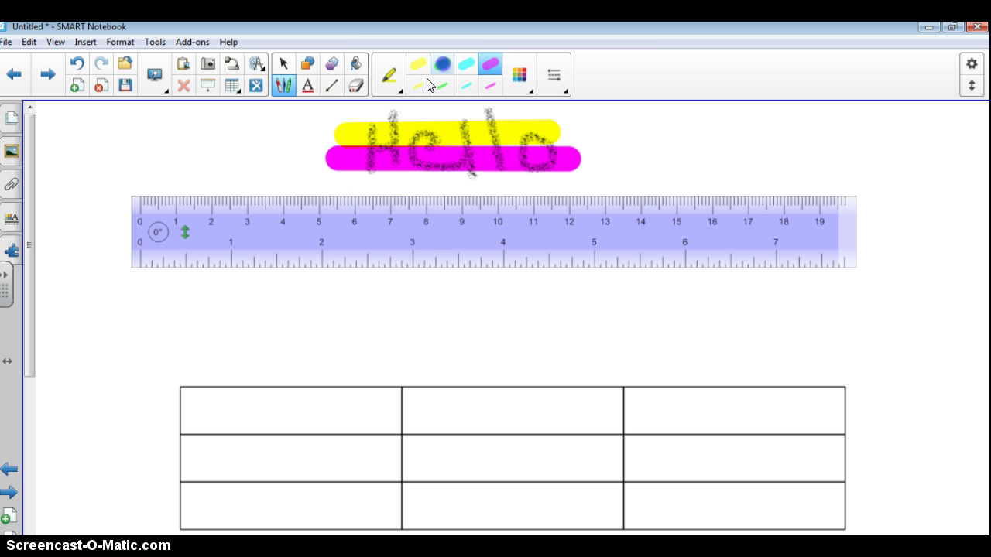
left_click_drag(339, 112, 575, 111)
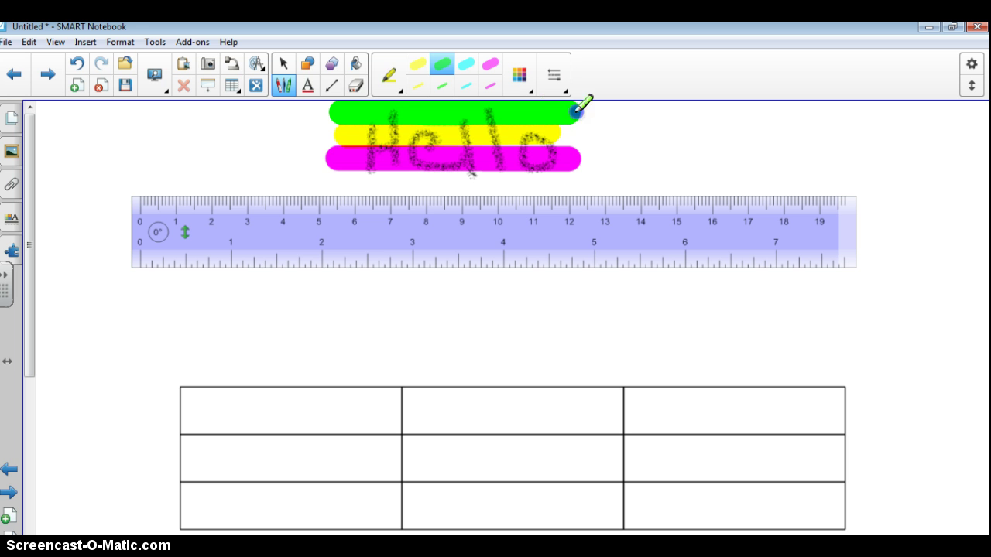
left_click(390, 85)
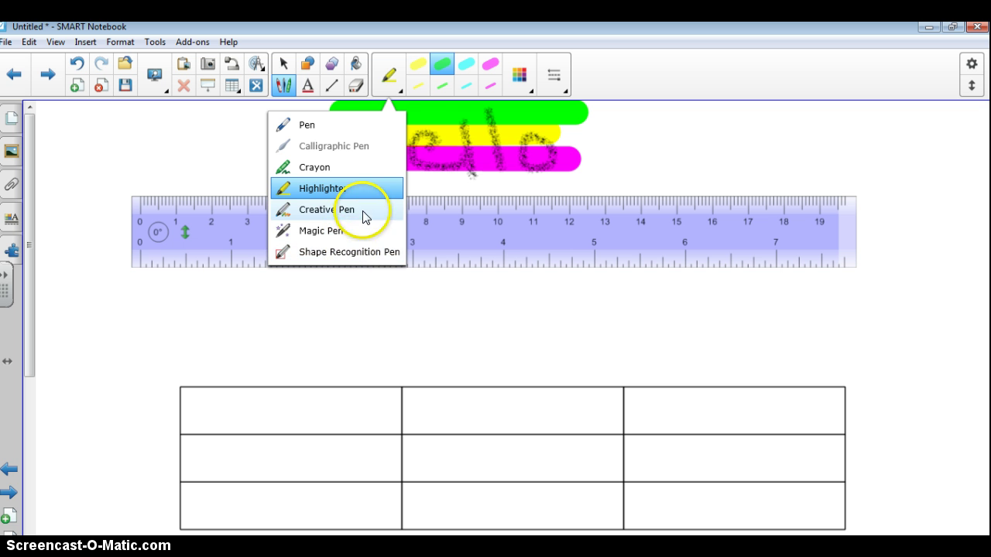
left_click(389, 78)
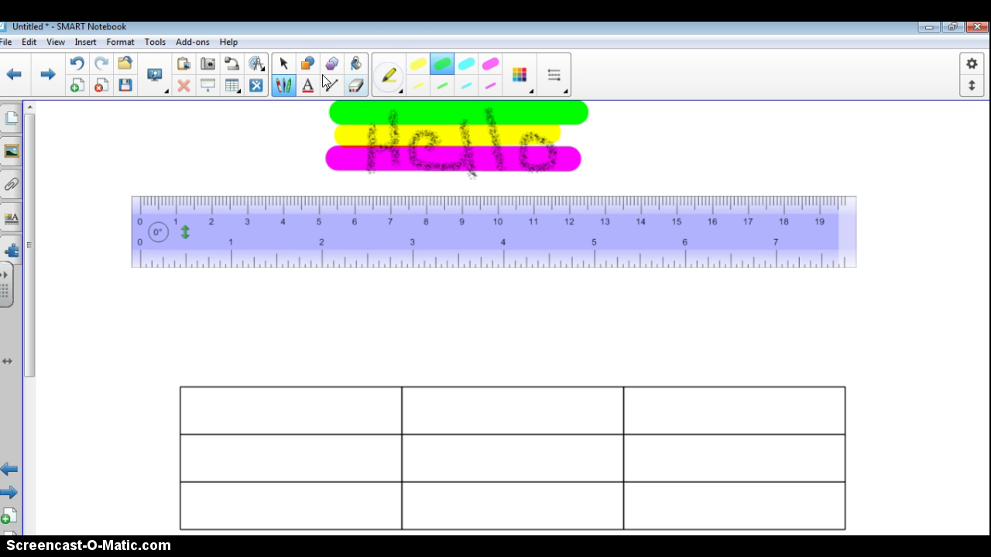
left_click(284, 64)
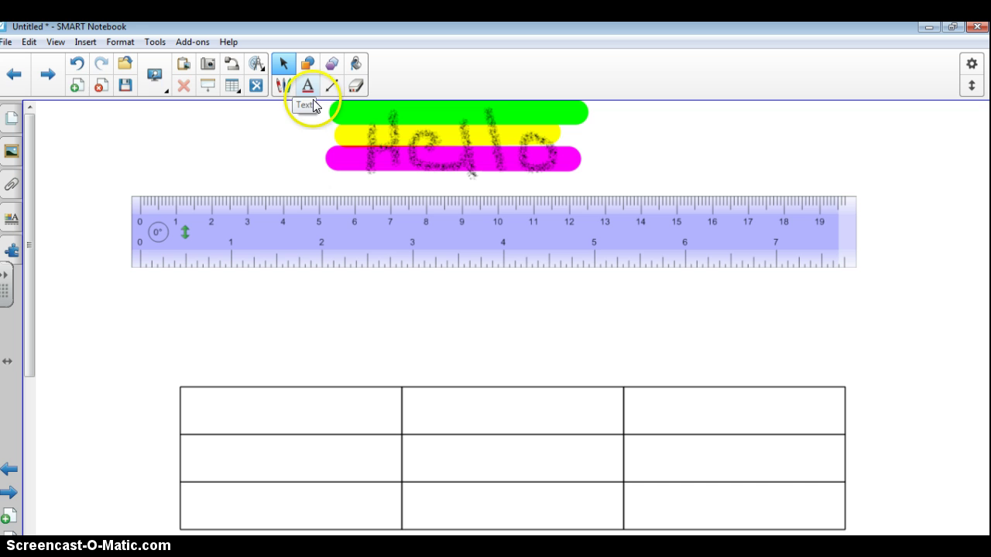
On a new page, draw a rounded rectangle and, to the right of it, a yellow five-pointed star.
left_click(77, 86)
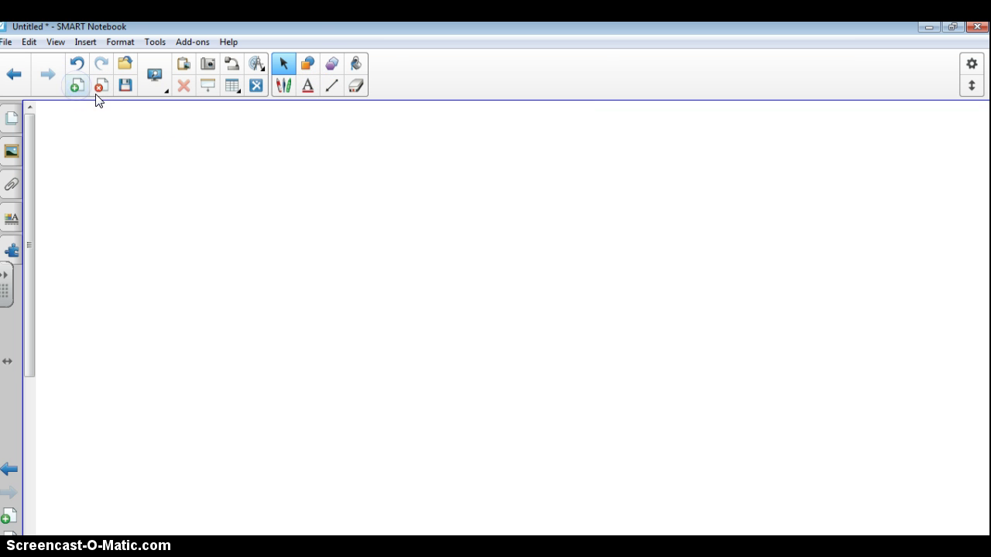
left_click(308, 65)
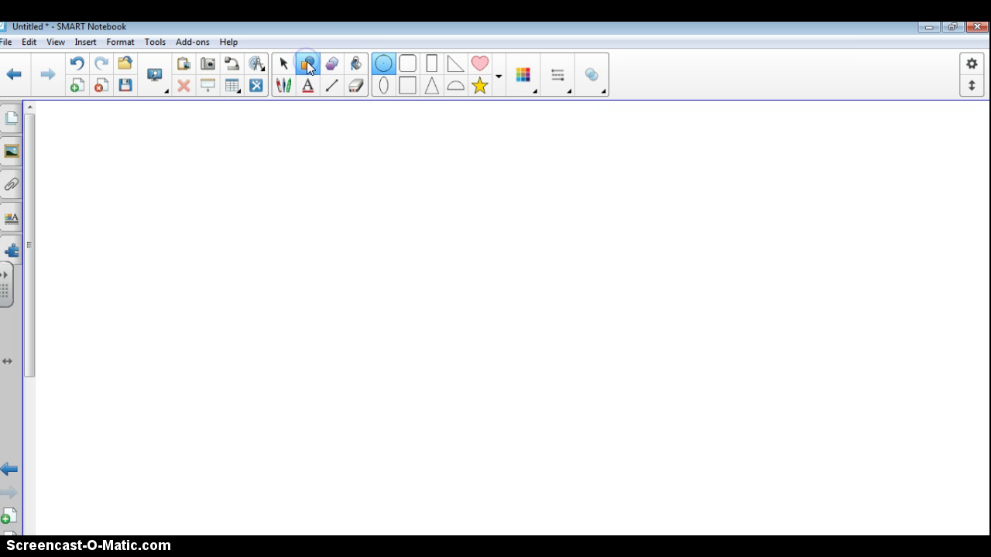
left_click(411, 68)
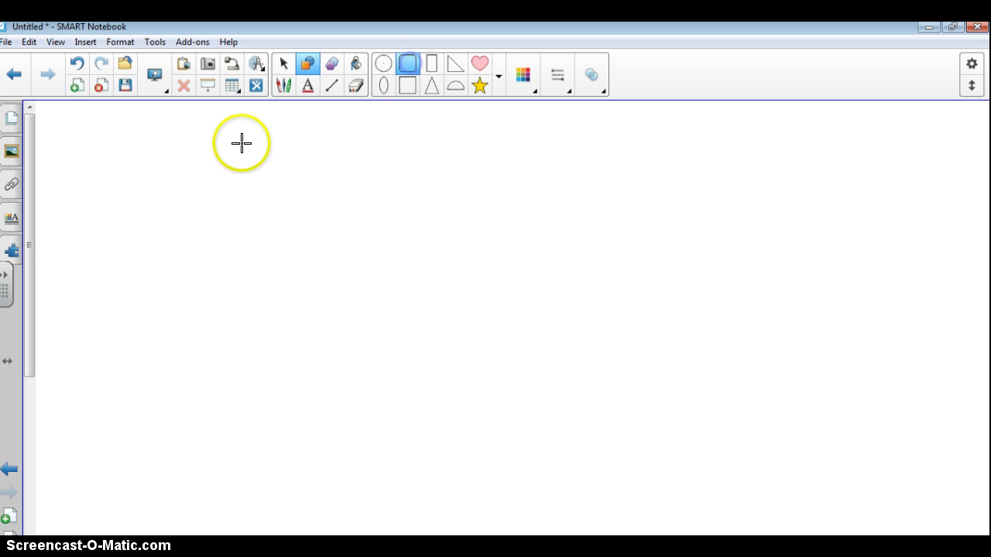
left_click_drag(180, 141, 391, 292)
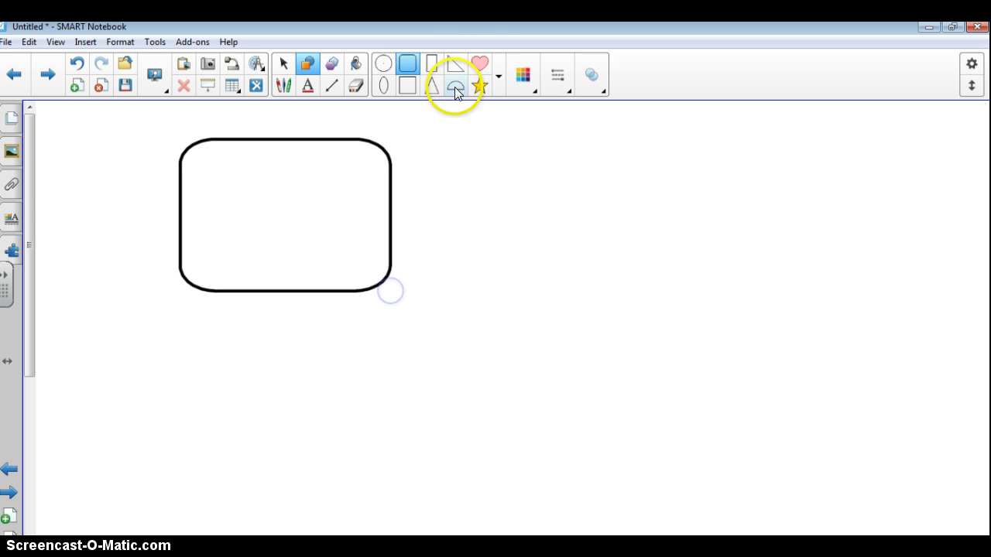
left_click(480, 85)
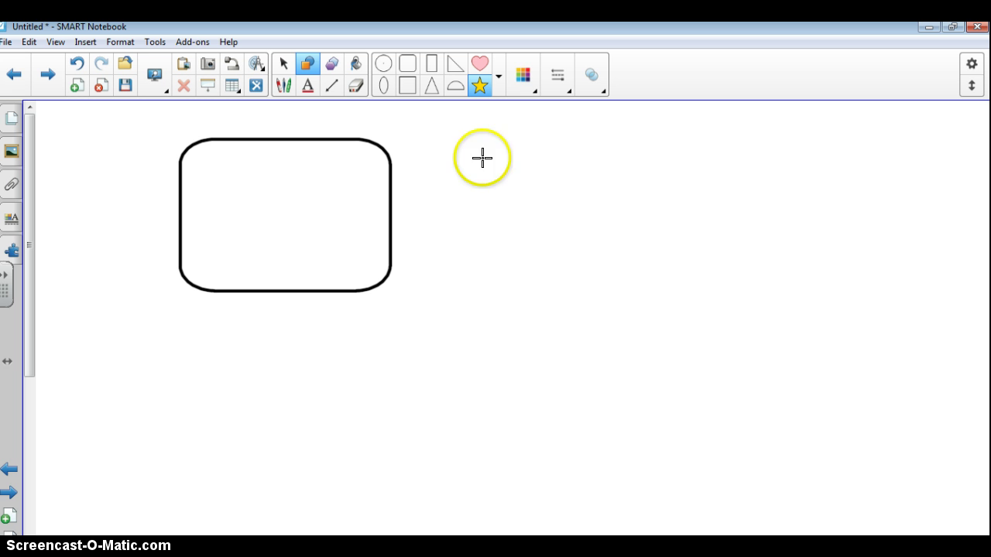
left_click_drag(478, 158, 712, 308)
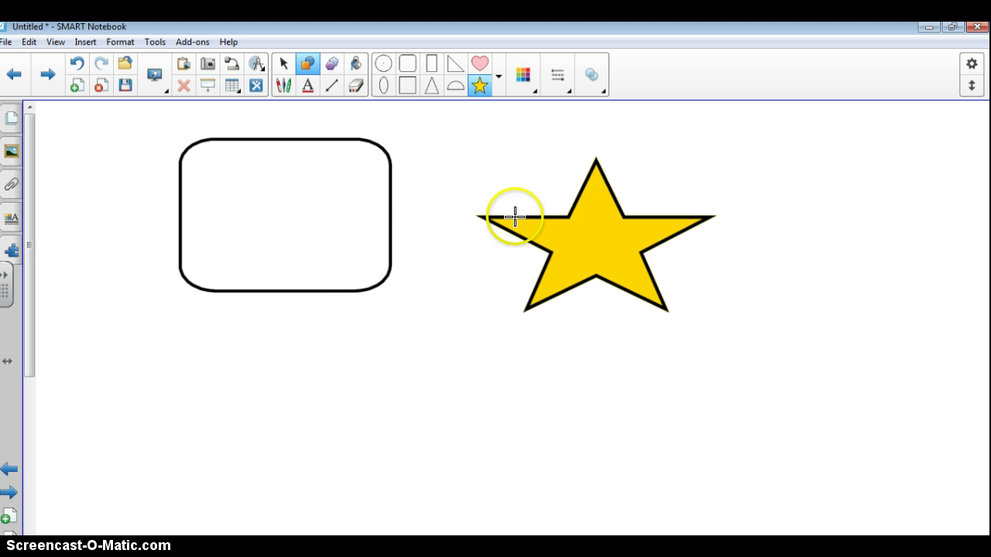
Draw three regular pentagons: a medium one below the rectangle and star, a small one under the star and a large one right of it.
left_click(333, 65)
left_click(408, 64)
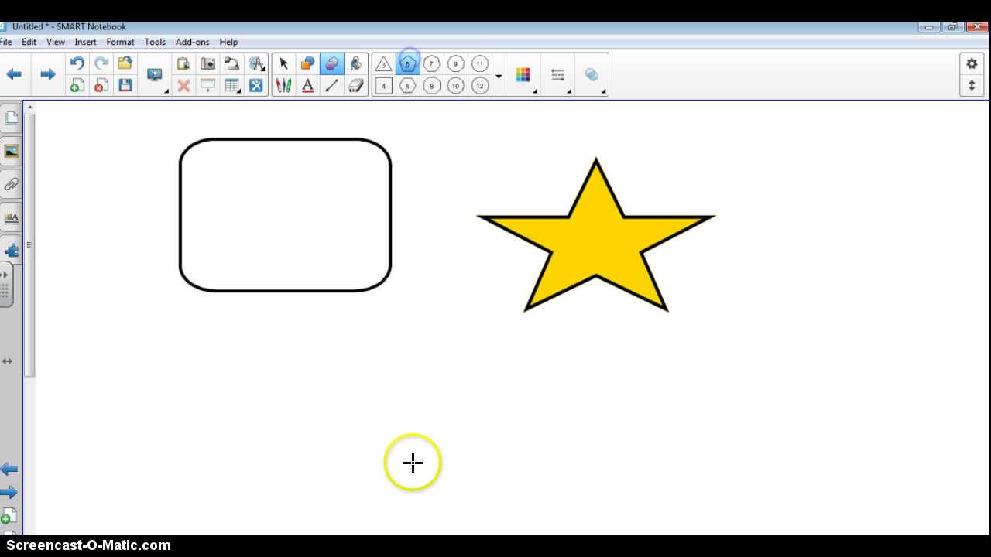
left_click_drag(338, 350, 512, 483)
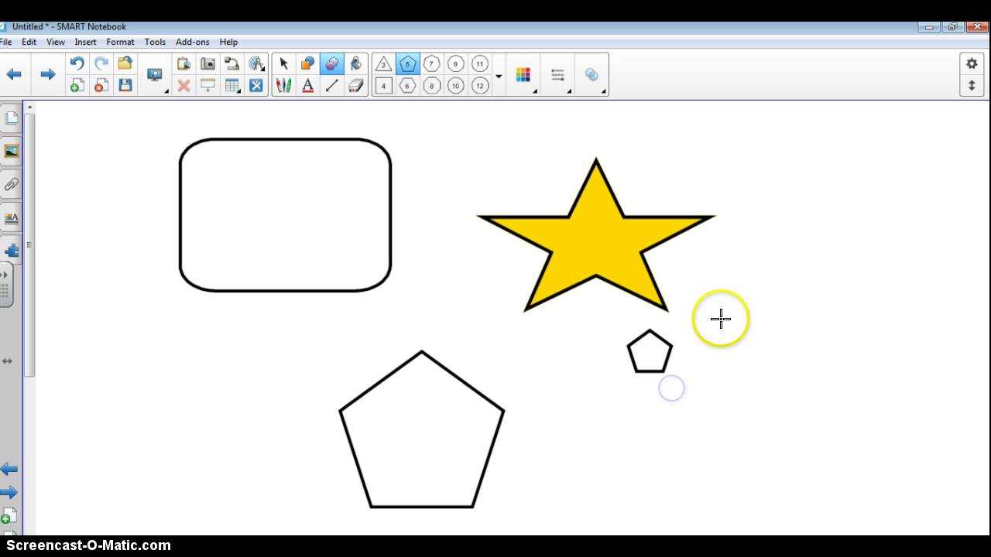
left_click_drag(742, 232, 980, 456)
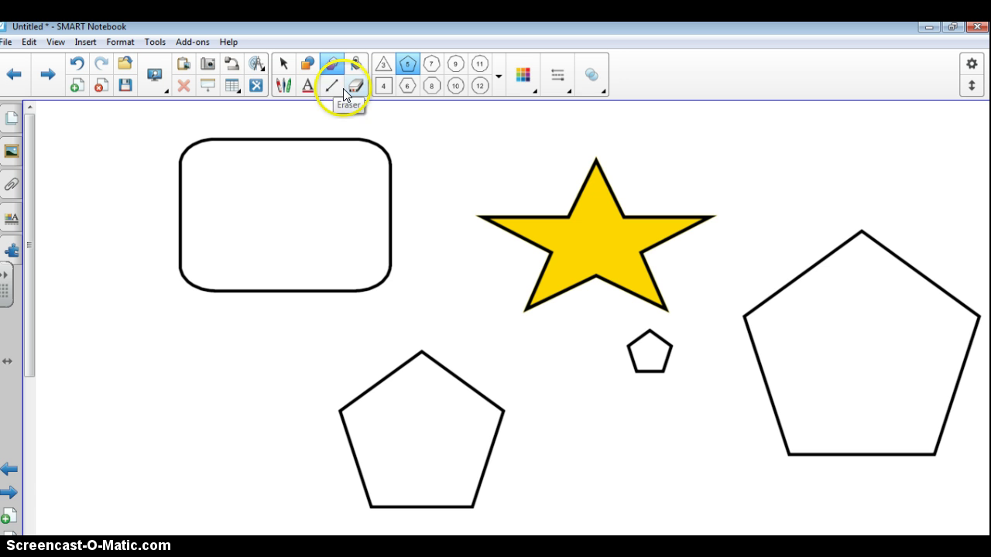
left_click(281, 68)
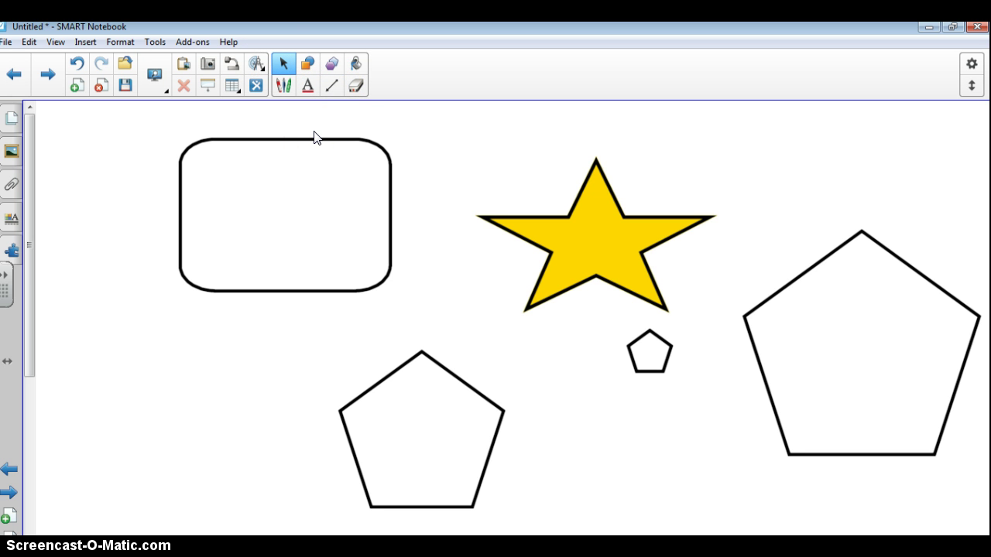
Connect the rounded rectangle to the star with a plain black line, and the line's end to the medium pentagon with a black arrow.
left_click(326, 87)
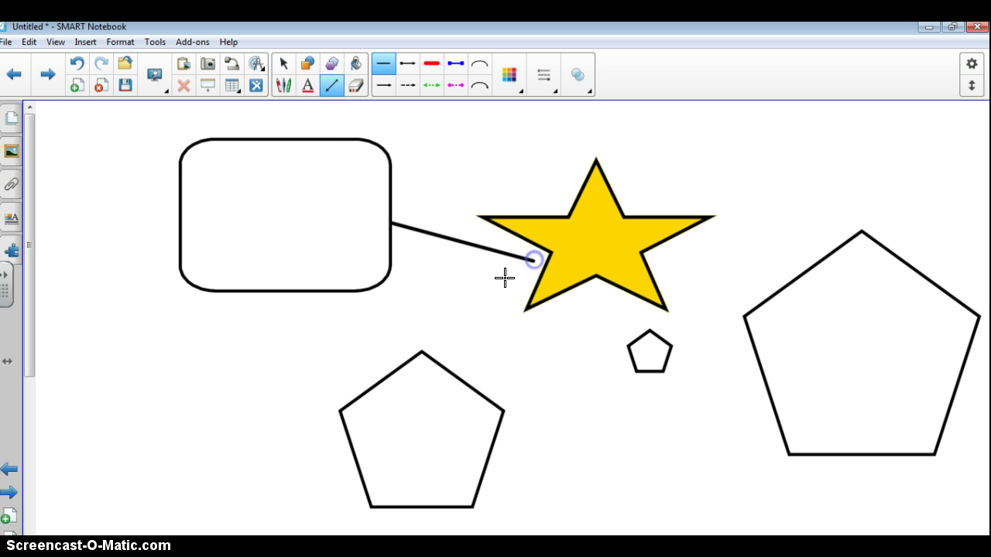
left_click(385, 84)
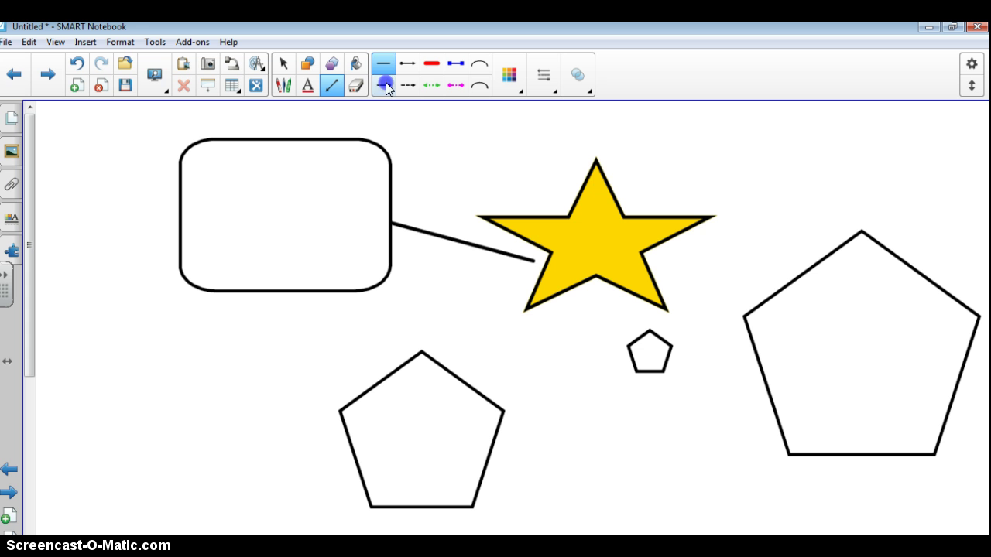
left_click_drag(534, 284, 536, 263)
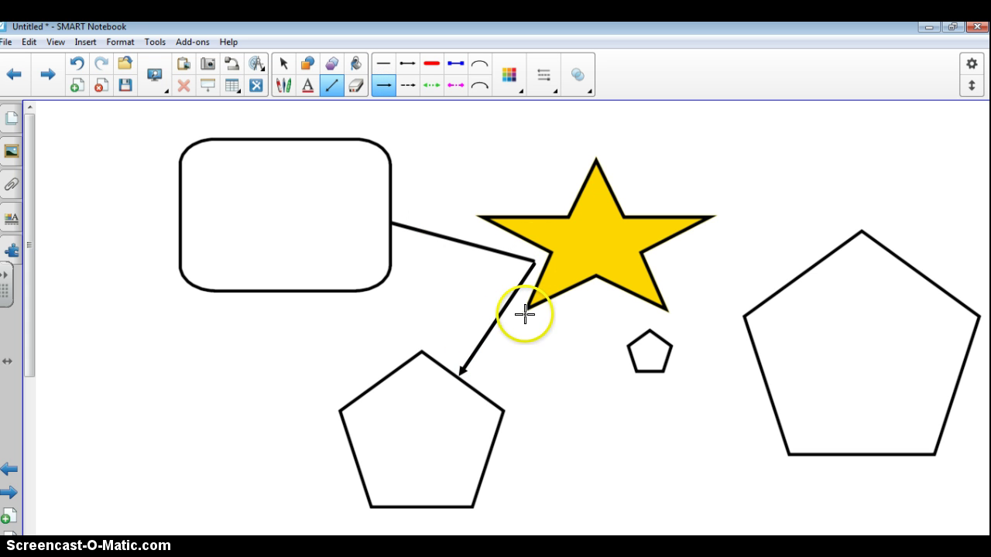
Connect the star to the large pentagon with a thick red line and to the small pentagon with a magenta dash-dot line with square ends.
left_click(432, 63)
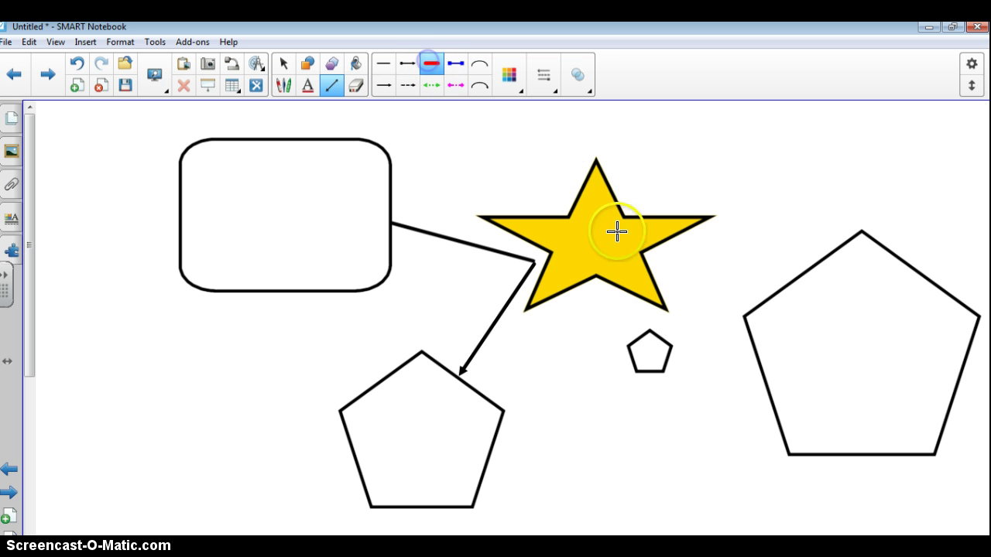
left_click_drag(679, 258, 805, 257)
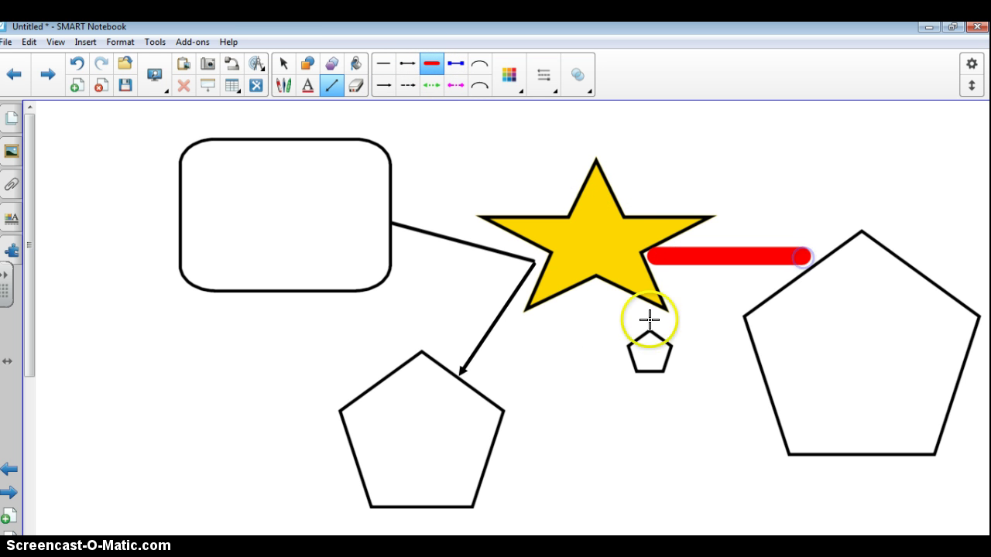
left_click(455, 85)
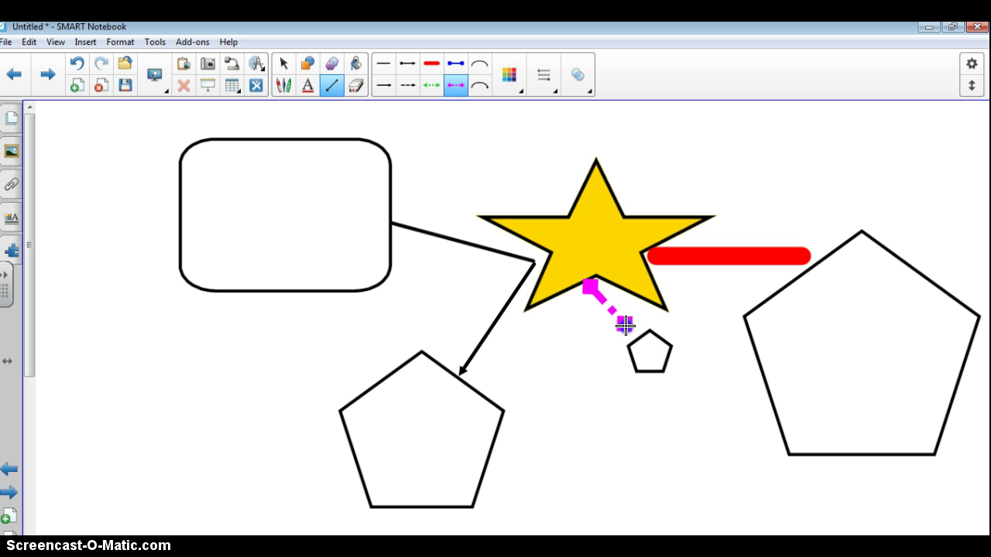
left_click_drag(633, 332, 632, 333)
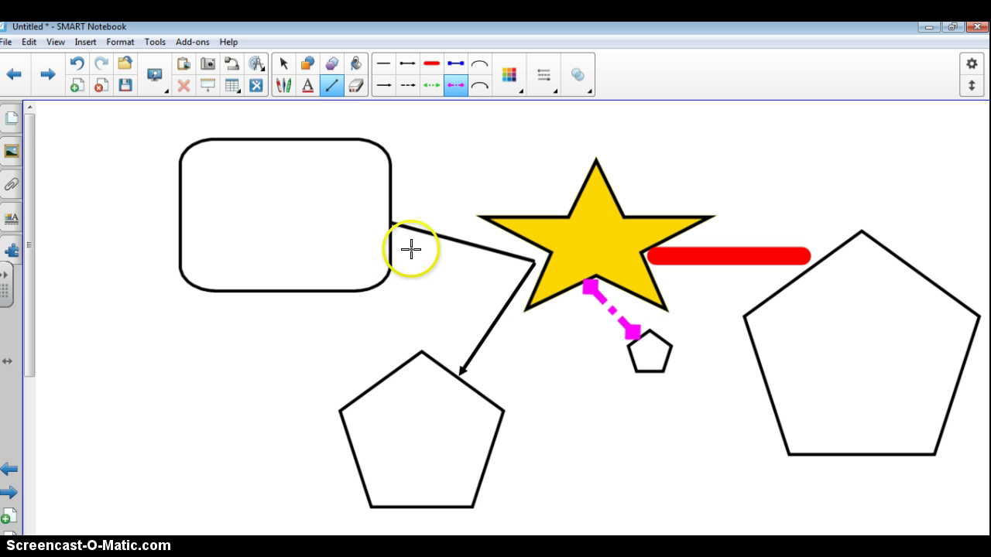
left_click(282, 65)
Set the Eraser to its largest size and return to selection mode.
left_click(356, 85)
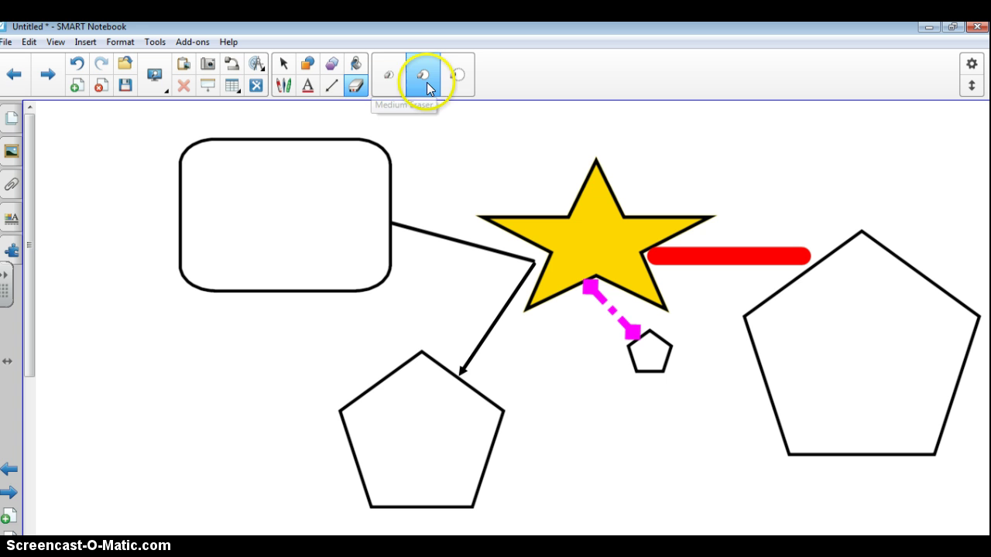
left_click(456, 77)
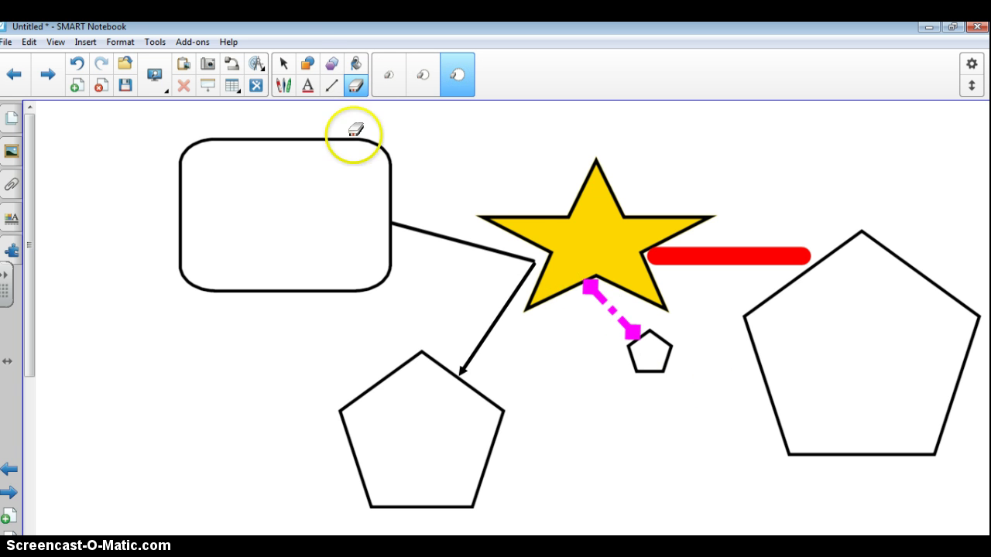
left_click(284, 63)
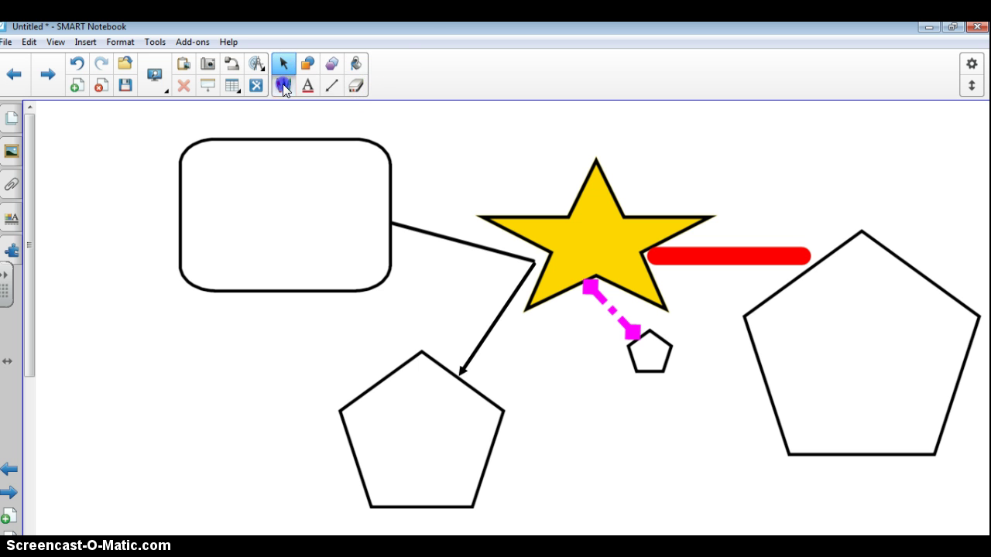
Handwrite "Hi" in the empty area below the rounded rectangle with the solid black Pen.
left_click(286, 87)
left_click(390, 78)
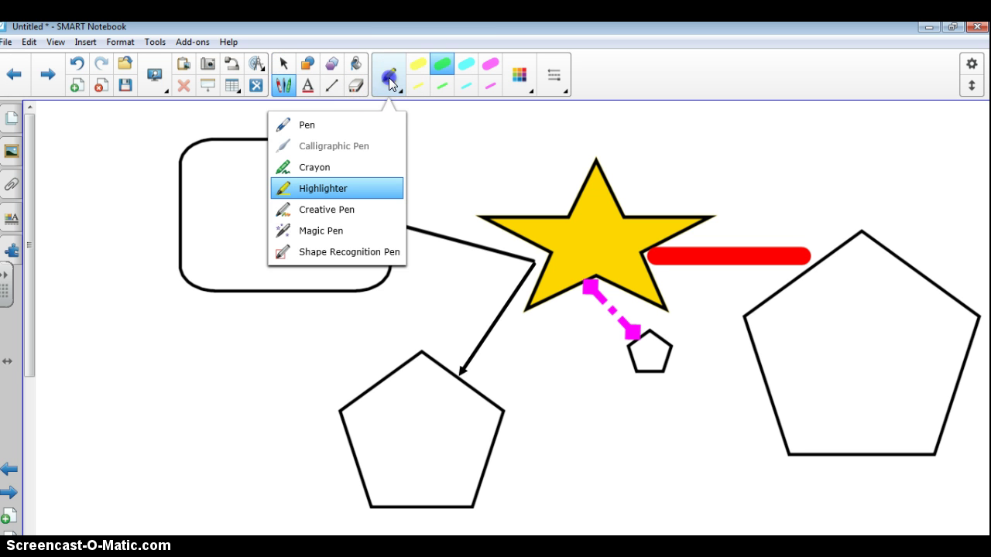
left_click(360, 125)
left_click_drag(82, 342, 94, 493)
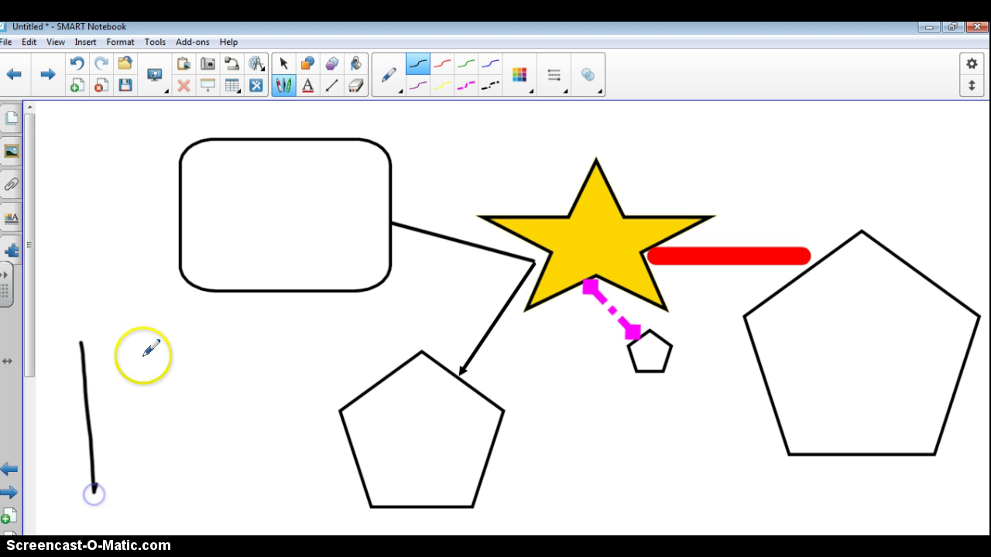
left_click_drag(139, 345, 142, 483)
mouse_move(92, 433)
left_mouse_down()
mouse_move(138, 428)
mouse_move(181, 470)
left_mouse_up()
left_click(188, 372)
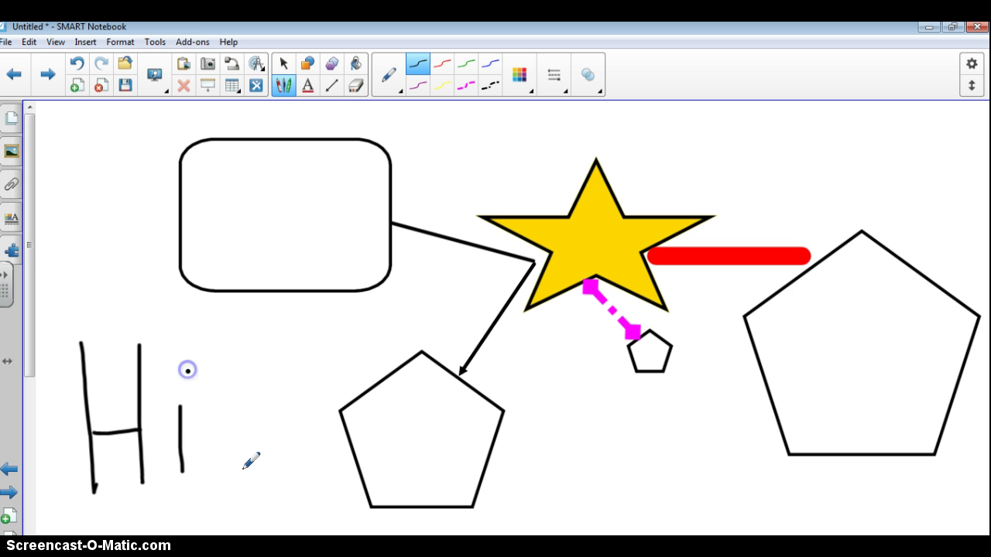
Erase the handwritten "Hi" with the largest Eraser and return to selection mode.
left_click(354, 89)
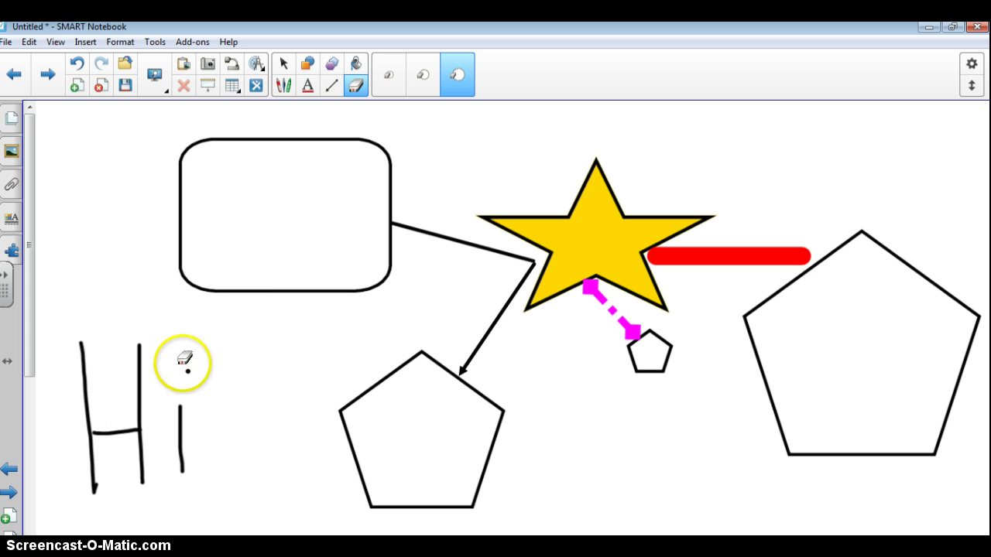
mouse_move(186, 360)
left_mouse_down()
mouse_move(168, 410)
mouse_move(100, 458)
left_mouse_up()
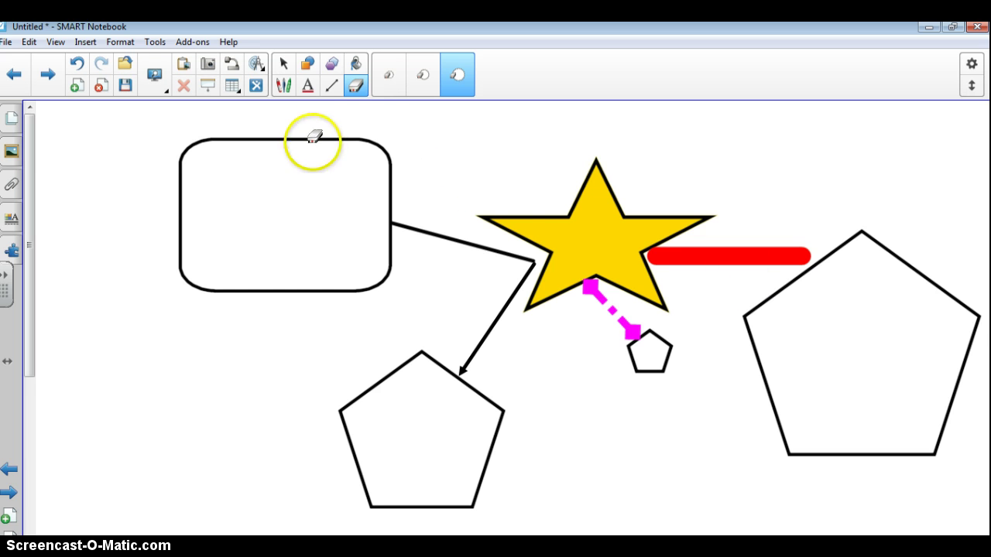
left_click(283, 63)
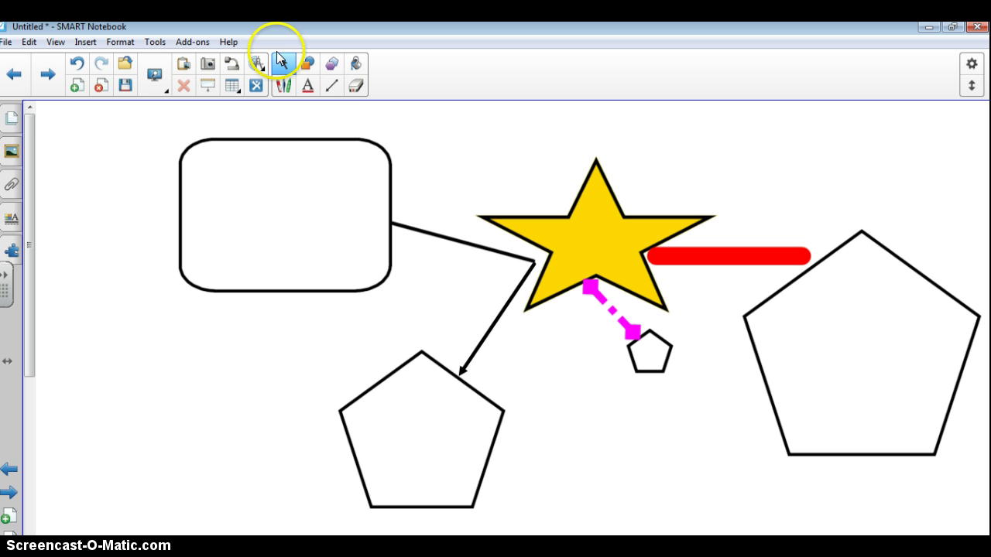
Delete the rounded rectangle from the page, and select the star briefly before clearing the selection.
left_click(368, 140)
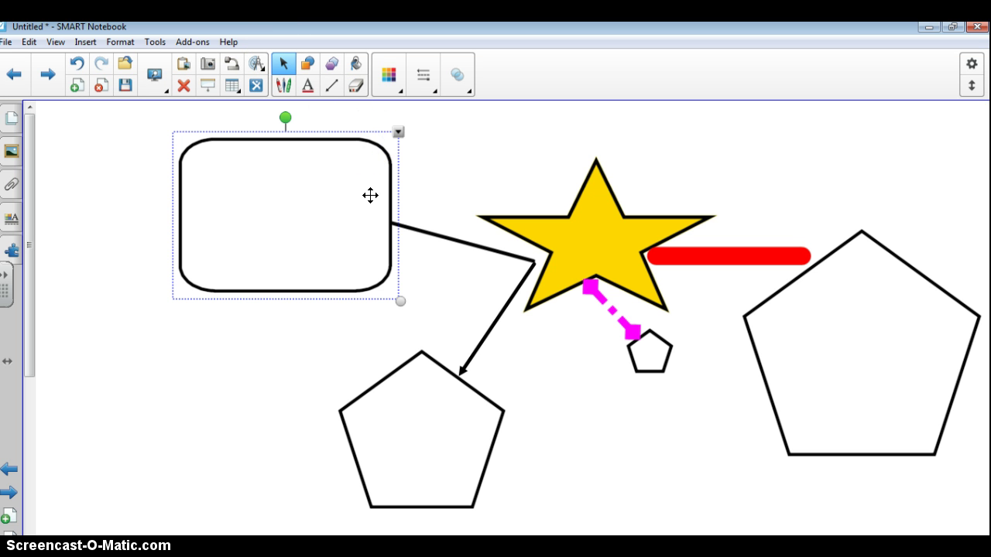
left_click(398, 131)
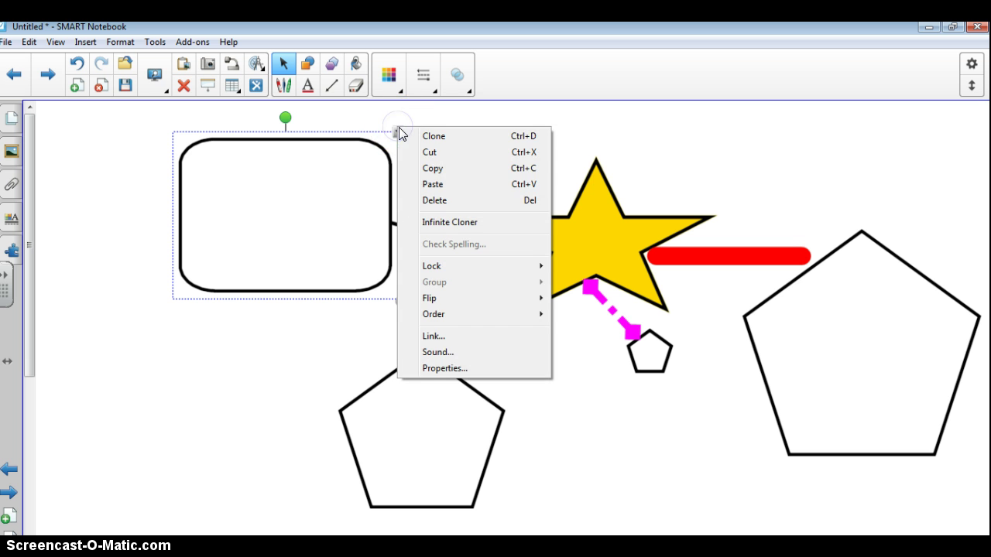
left_click(416, 201)
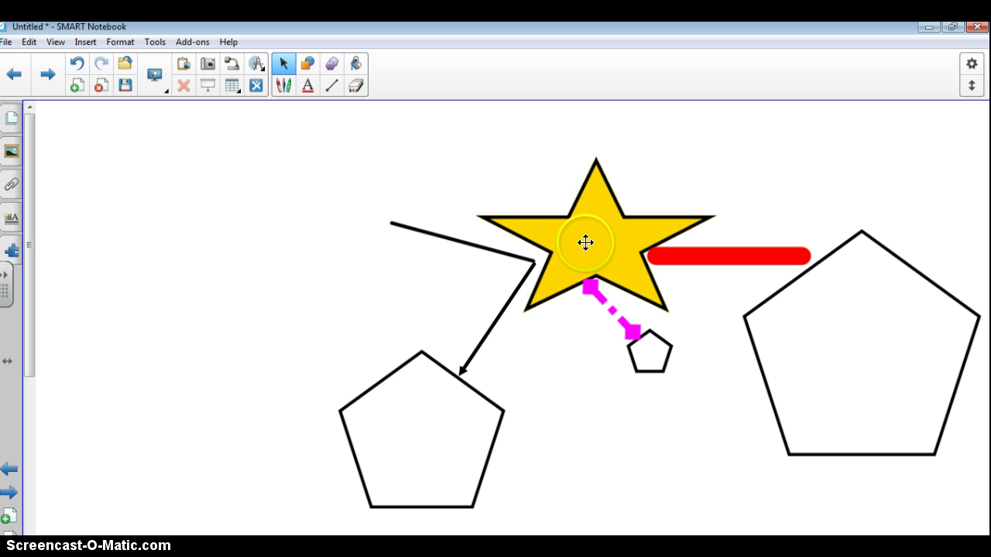
left_click(590, 170)
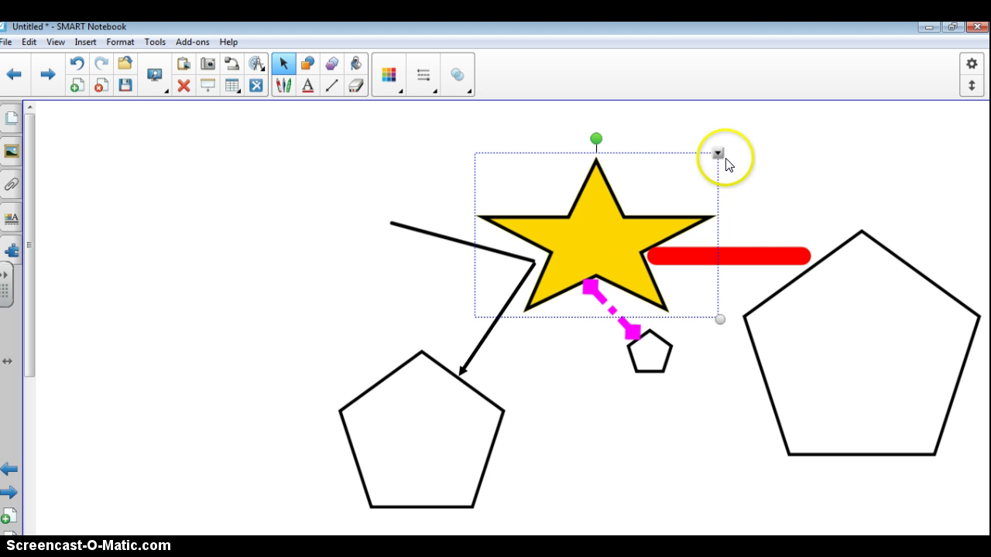
left_click(364, 182)
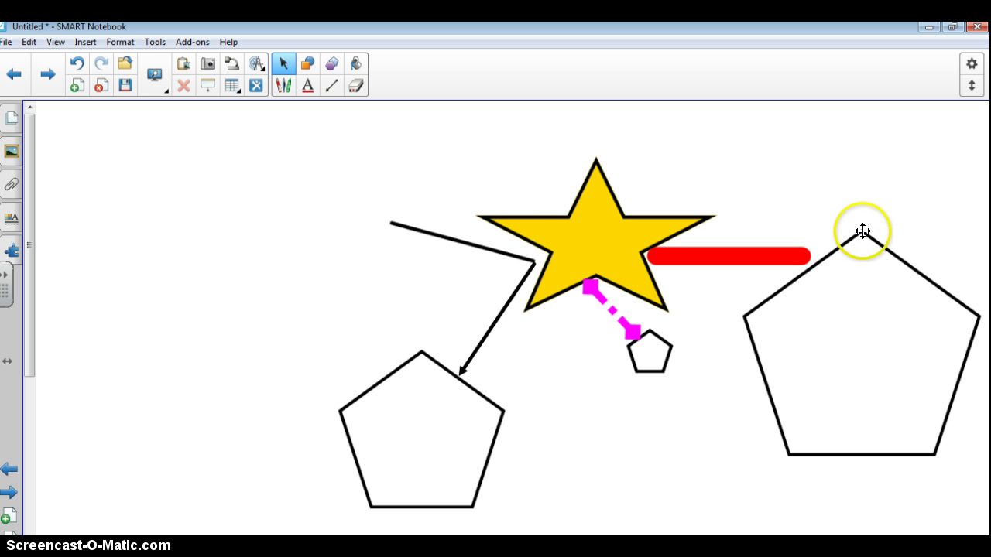
Fill the large, medium and small pentagons with aquamarine using the Fill tool.
left_click(822, 341)
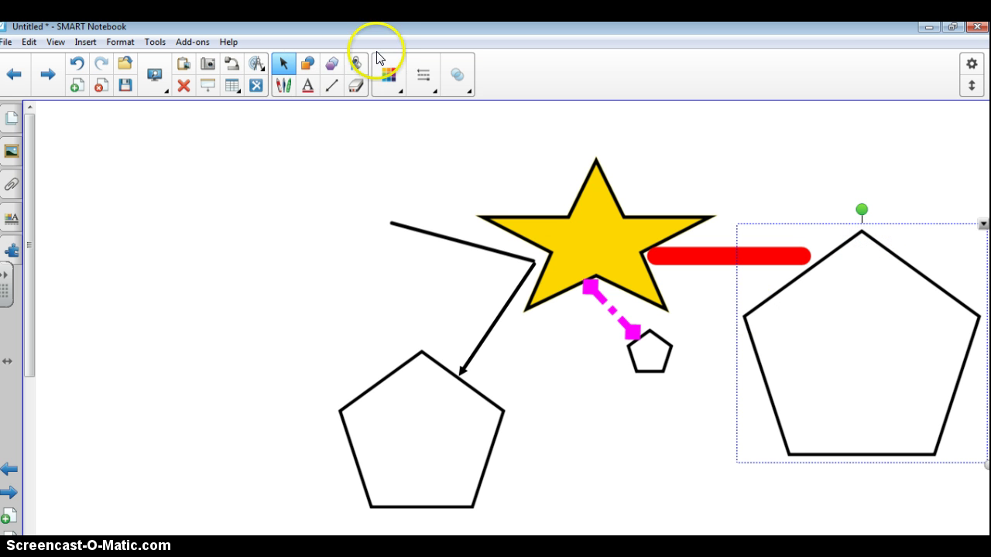
left_click(359, 66)
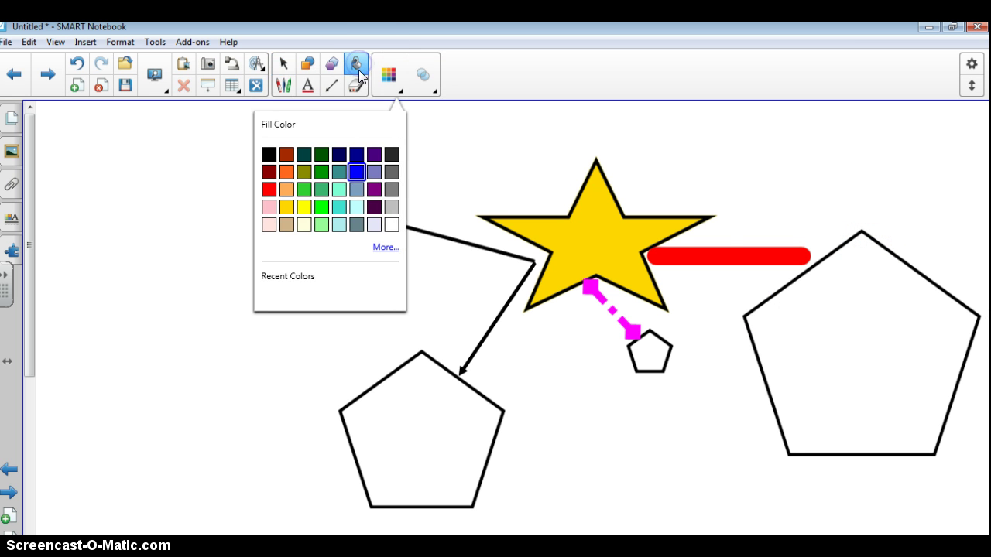
left_click(338, 189)
left_click(849, 261)
left_click(453, 410)
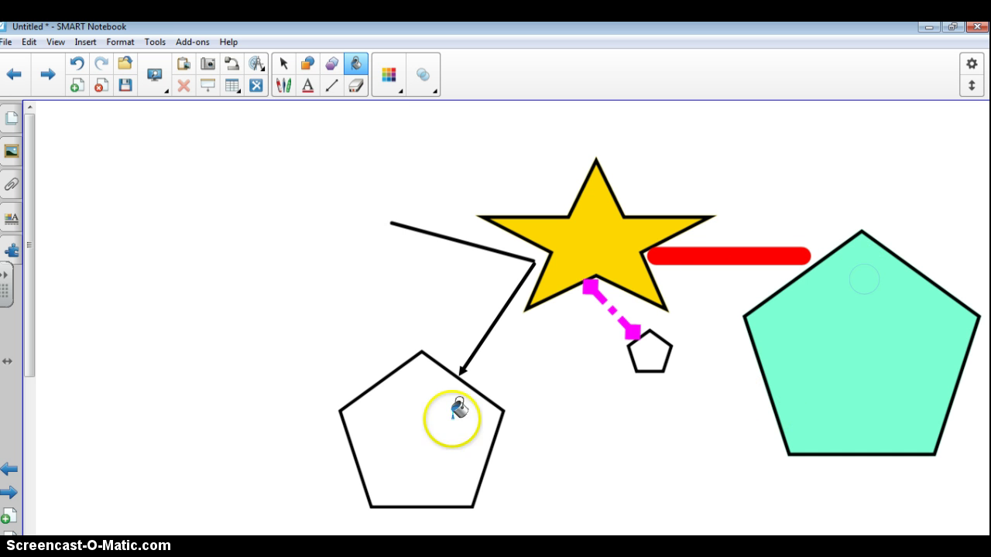
left_click(642, 352)
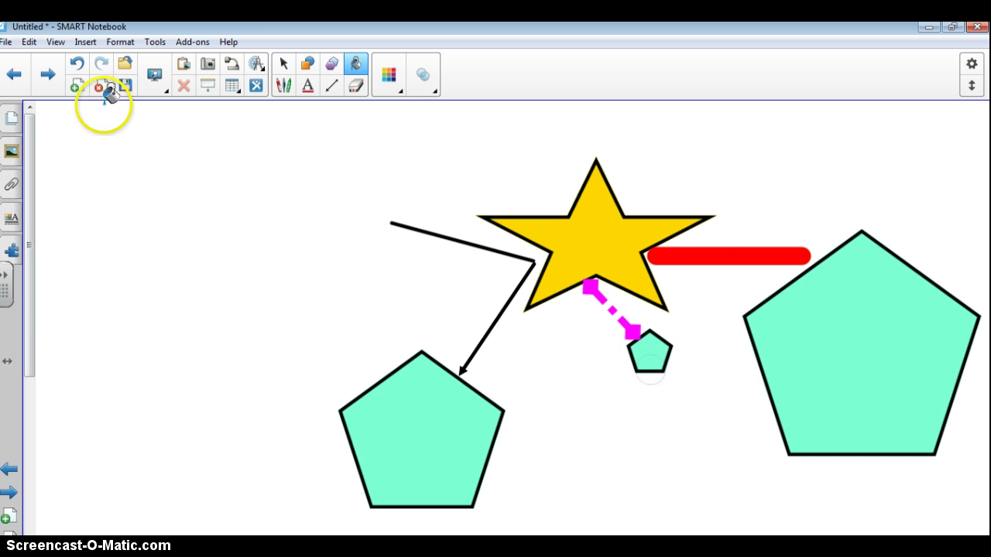
Change the medium pentagon's fill to bright yellow and return to selection mode.
left_click(392, 87)
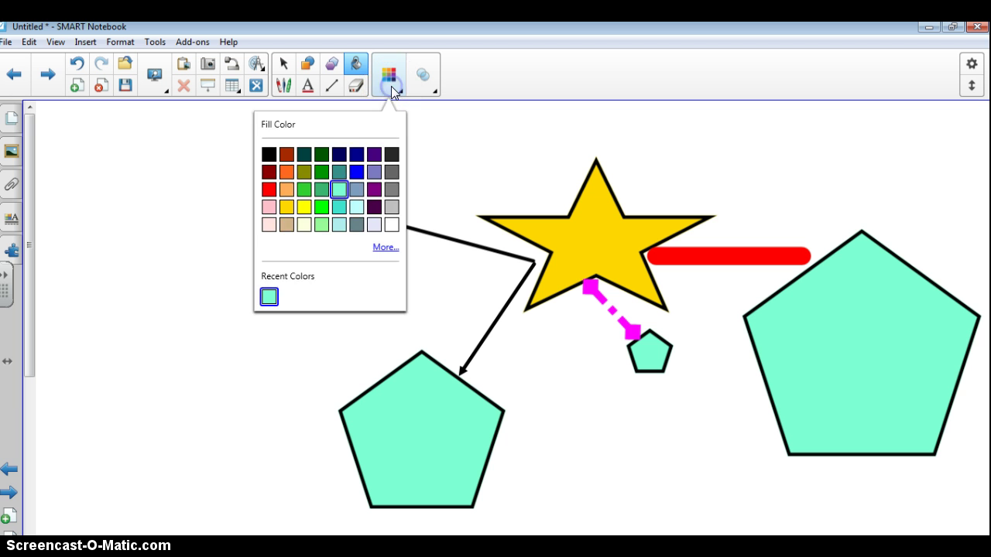
left_click(304, 207)
left_click(377, 417)
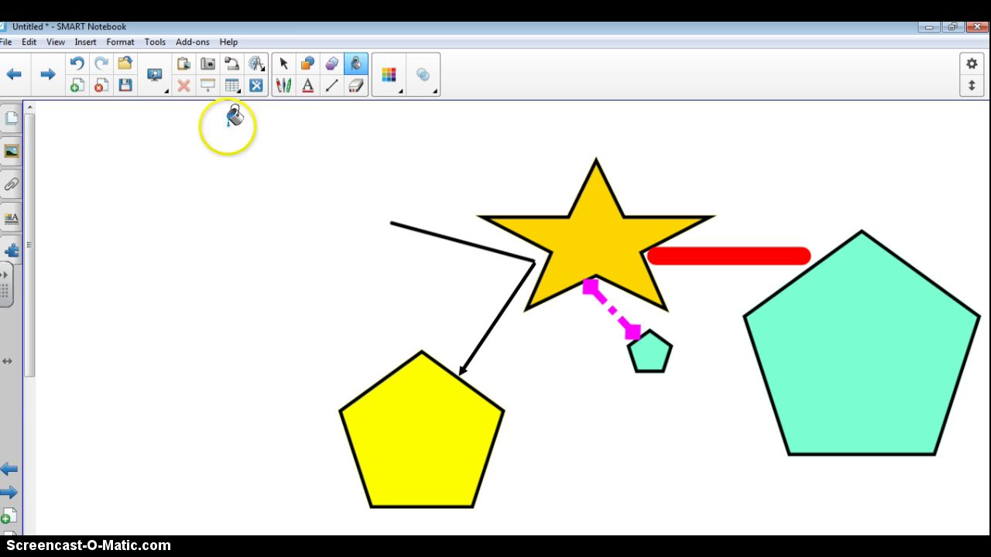
left_click(282, 63)
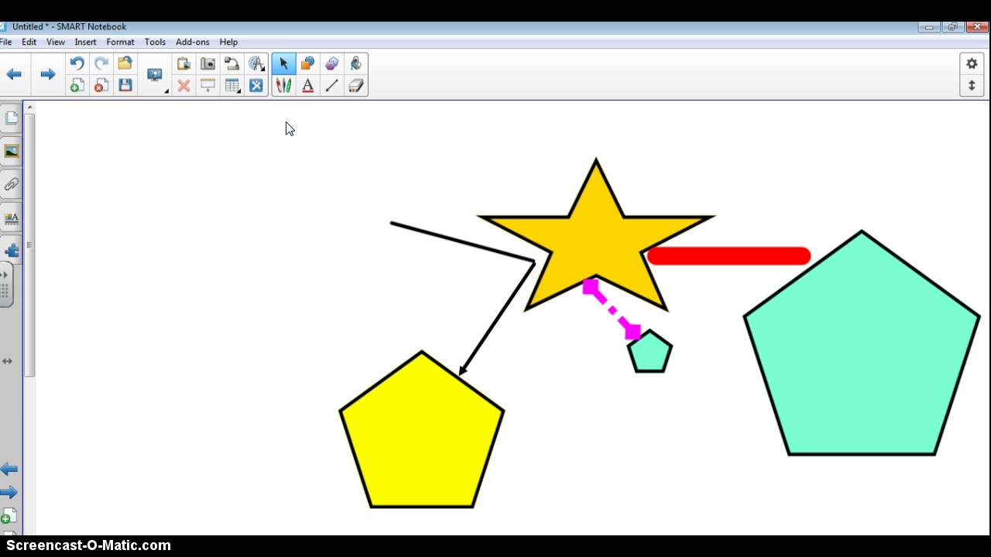